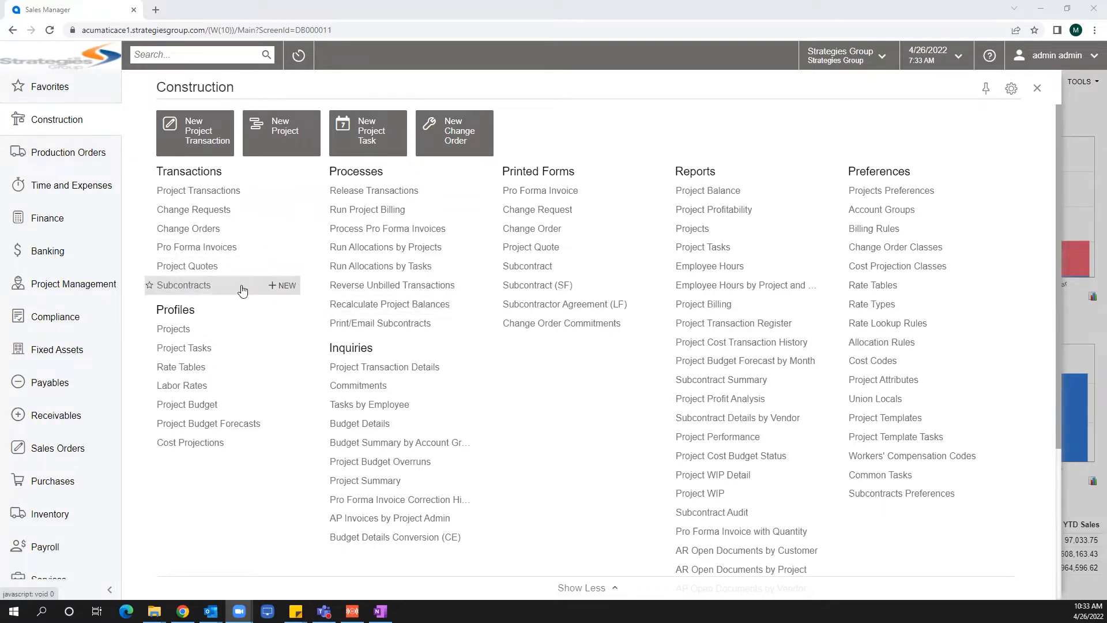
Create a new subcontract with vendor TEMP1099 - Rapid Staffing Services.
left_click(278, 287)
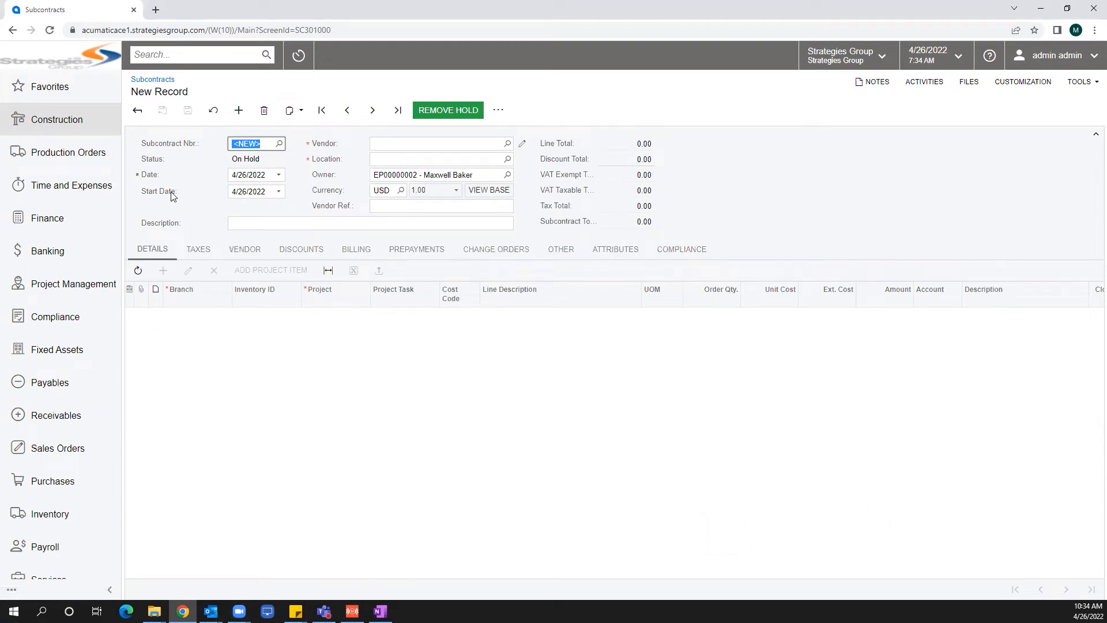
left_click(410, 142)
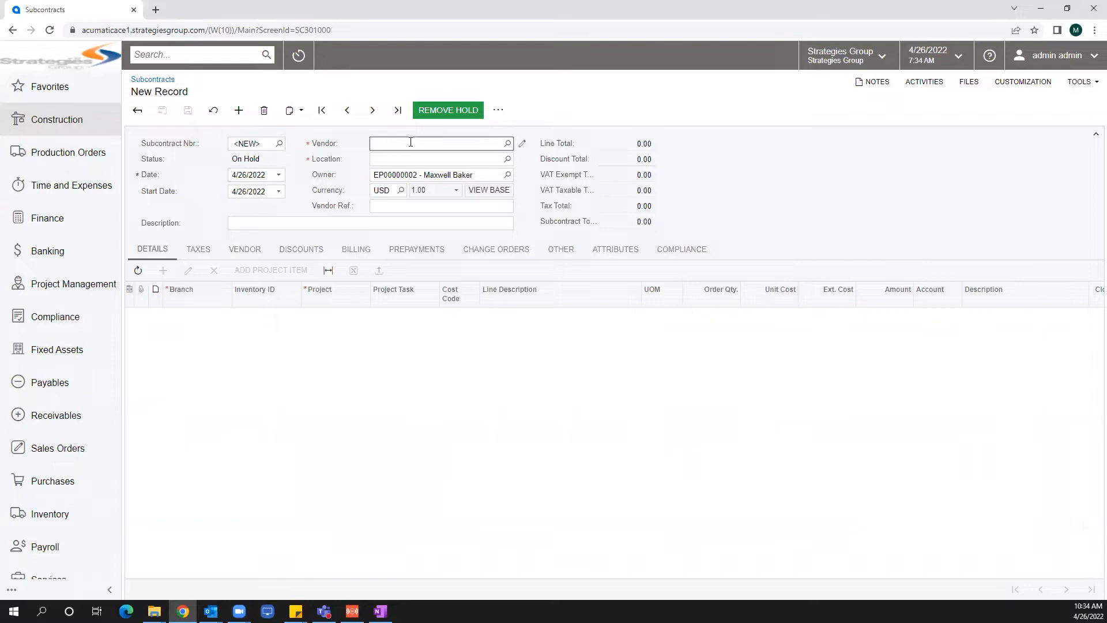
type("temp")
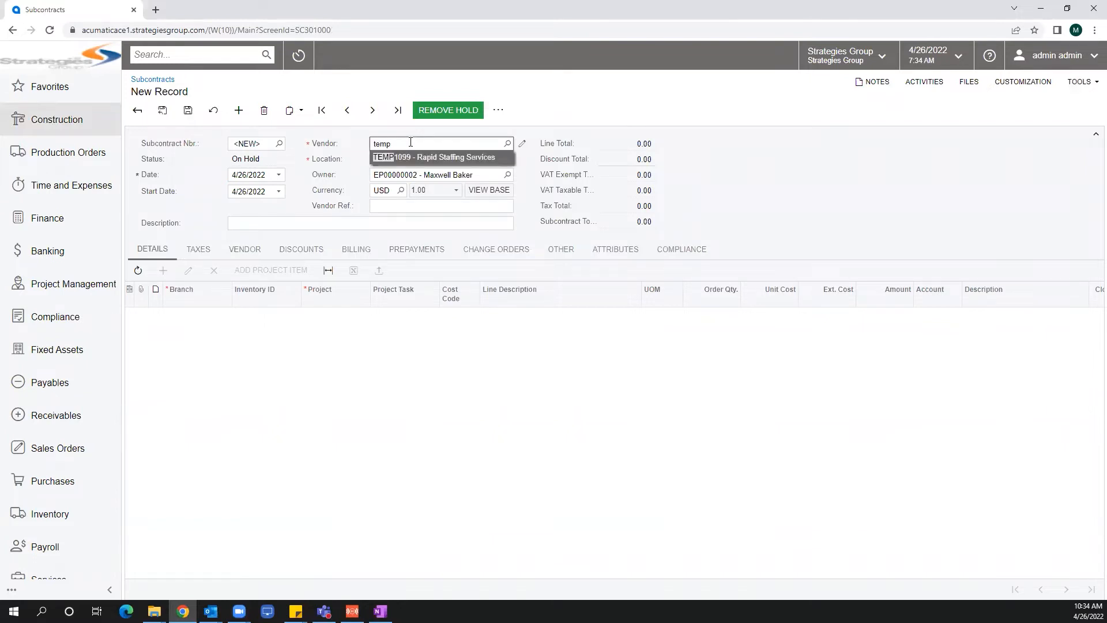
left_click(443, 158)
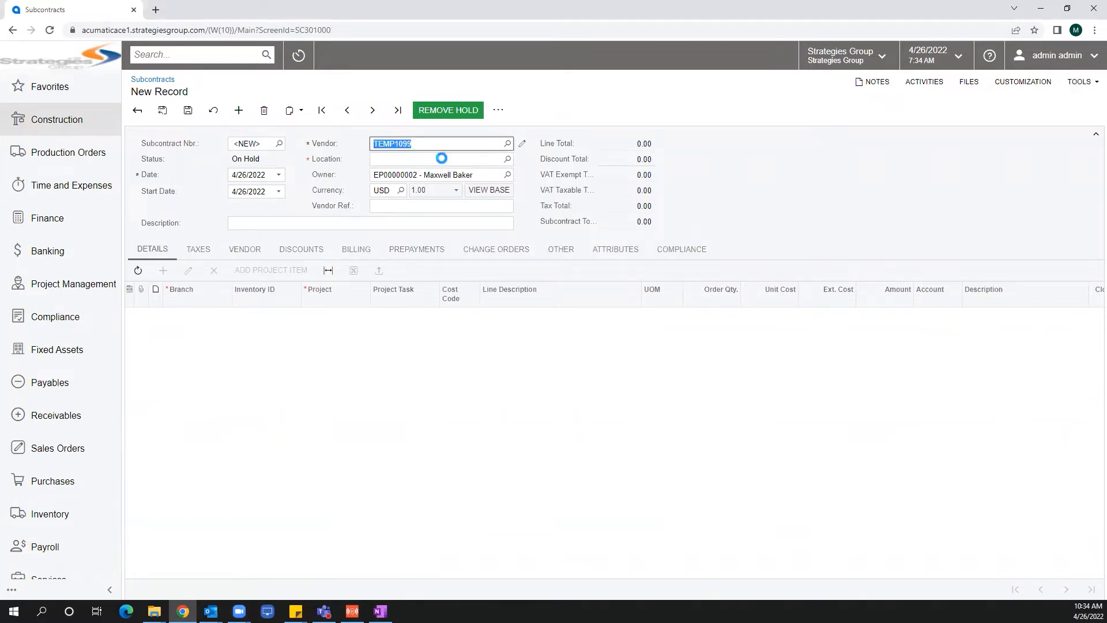
Set the subcontract description to "Temp Labor on the JHS Project".
left_click(261, 224)
type("Temp Labor on the JHS Project")
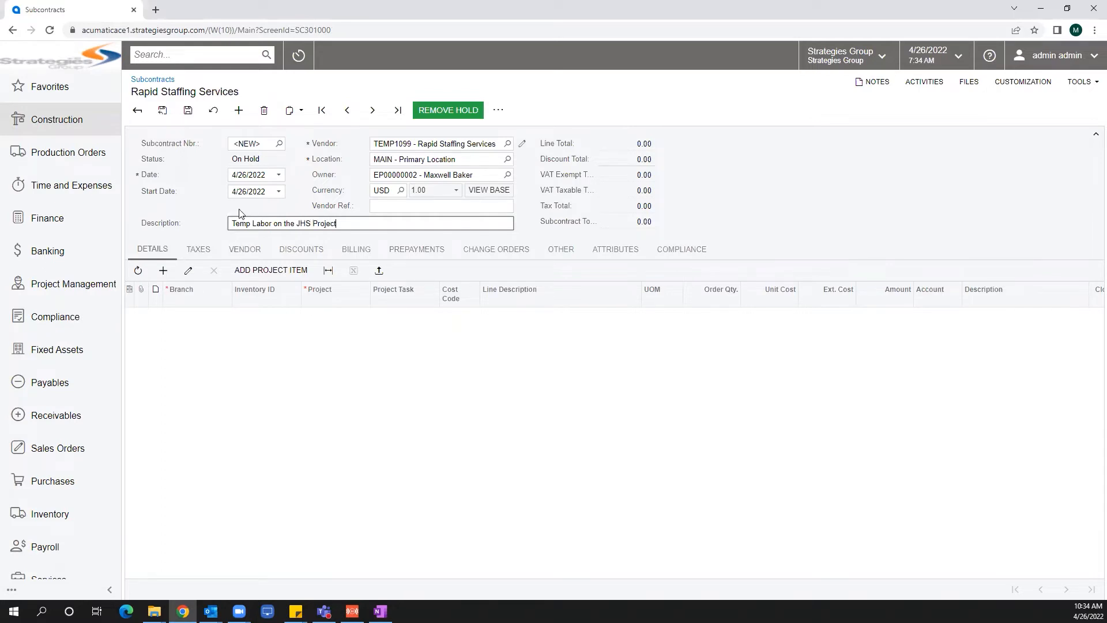
Add a subcontract line for project PR00000041 - Jordan High School Project.
left_click(163, 271)
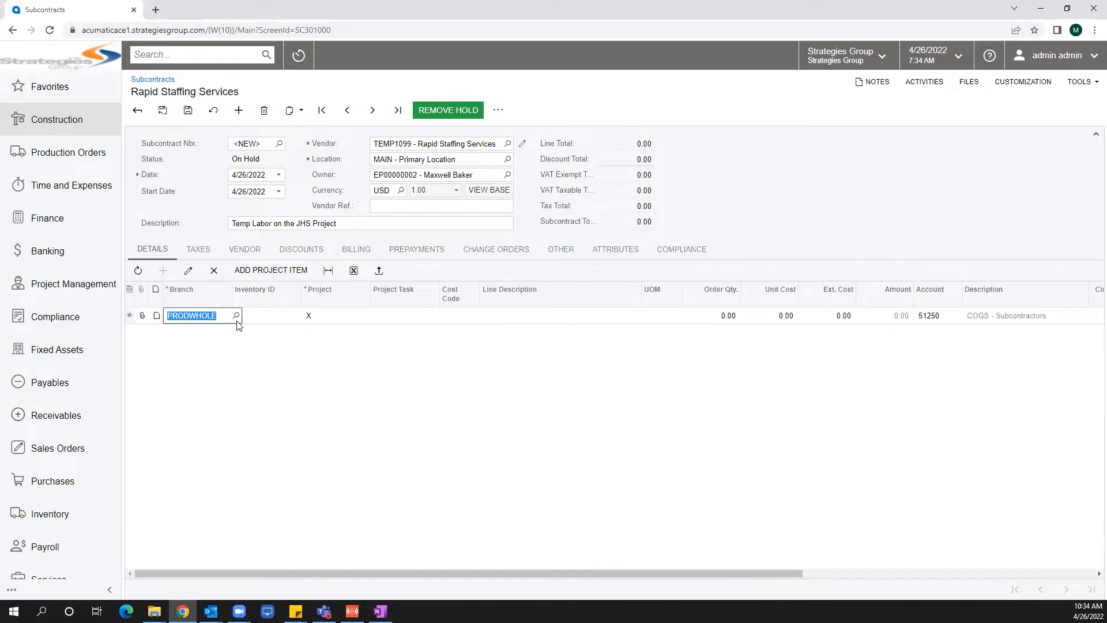
left_click(272, 316)
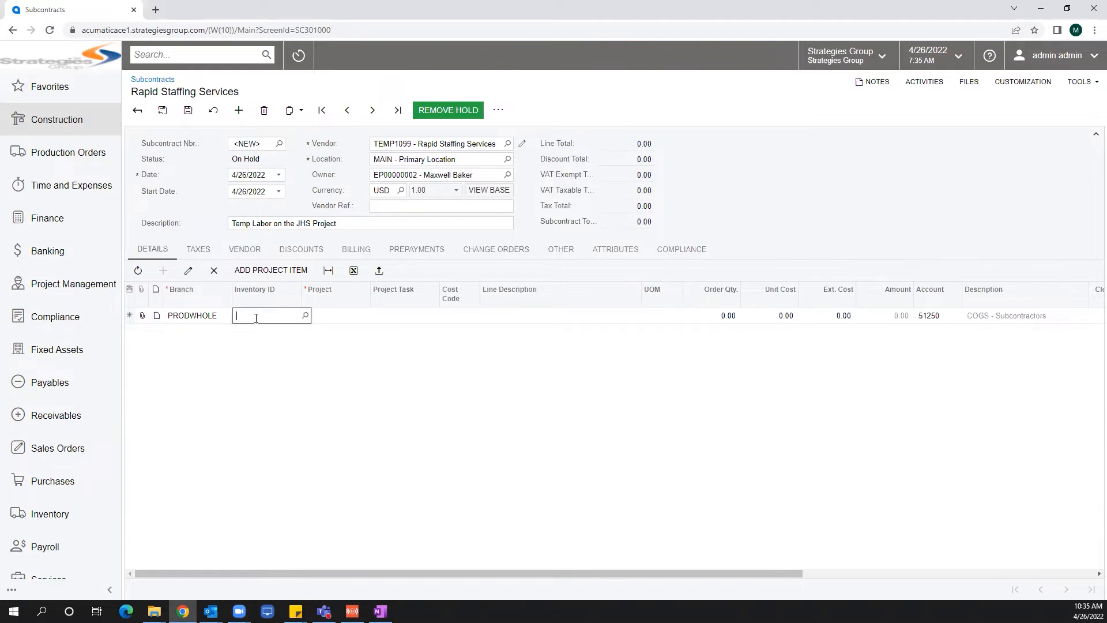
left_click(344, 317)
type("jordan")
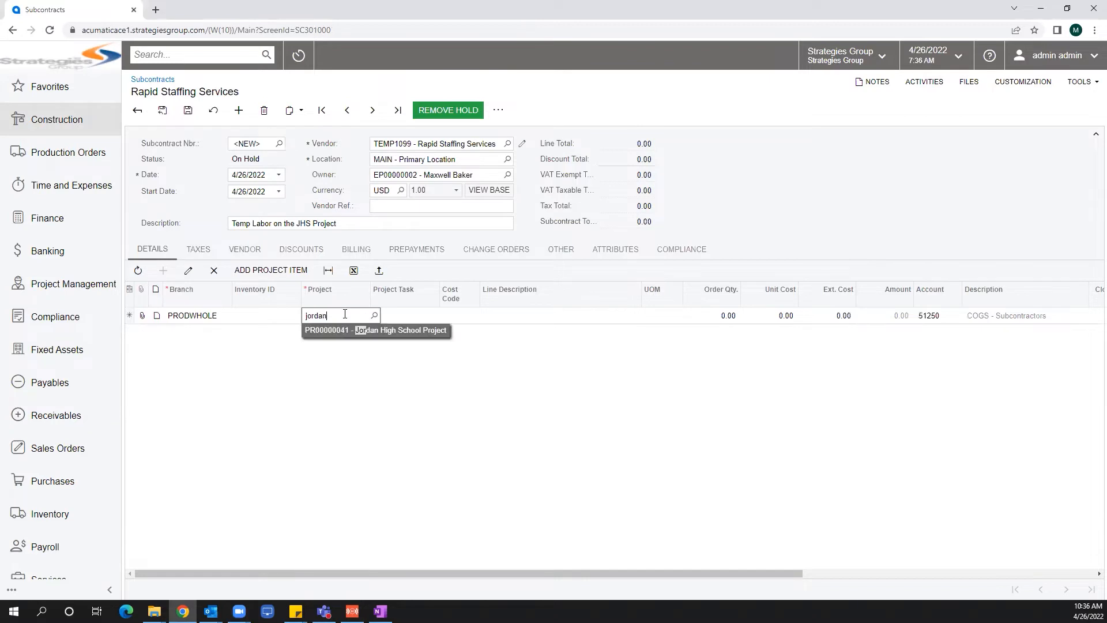
left_click(349, 330)
Set the line's project task to 03 and its cost code to 09-636.
left_click(430, 316)
left_click(443, 316)
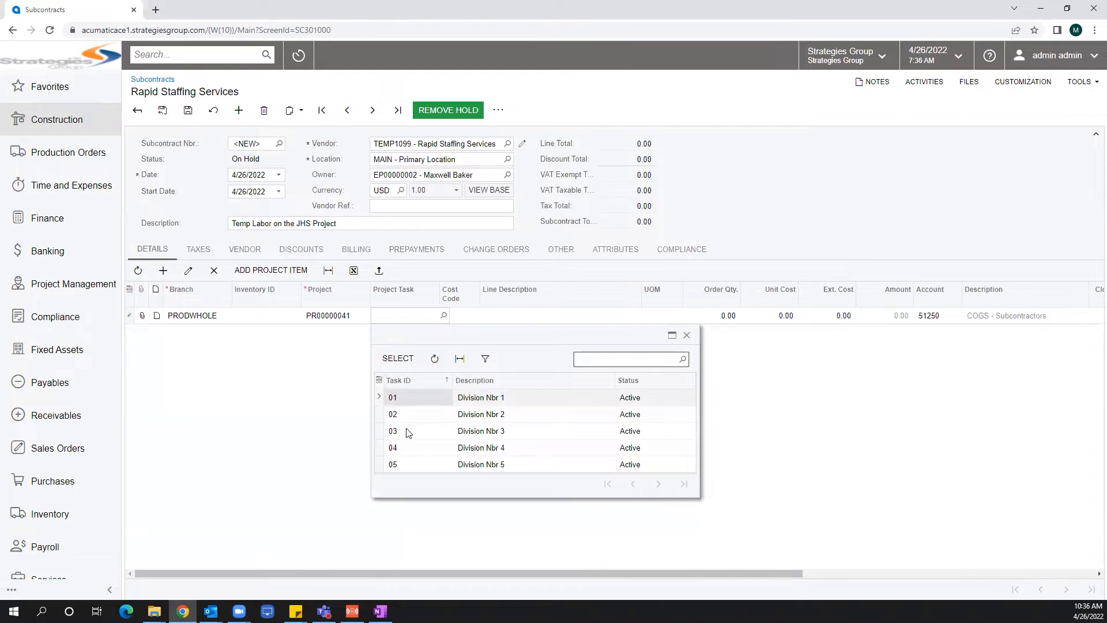
left_click(407, 431)
left_click(395, 358)
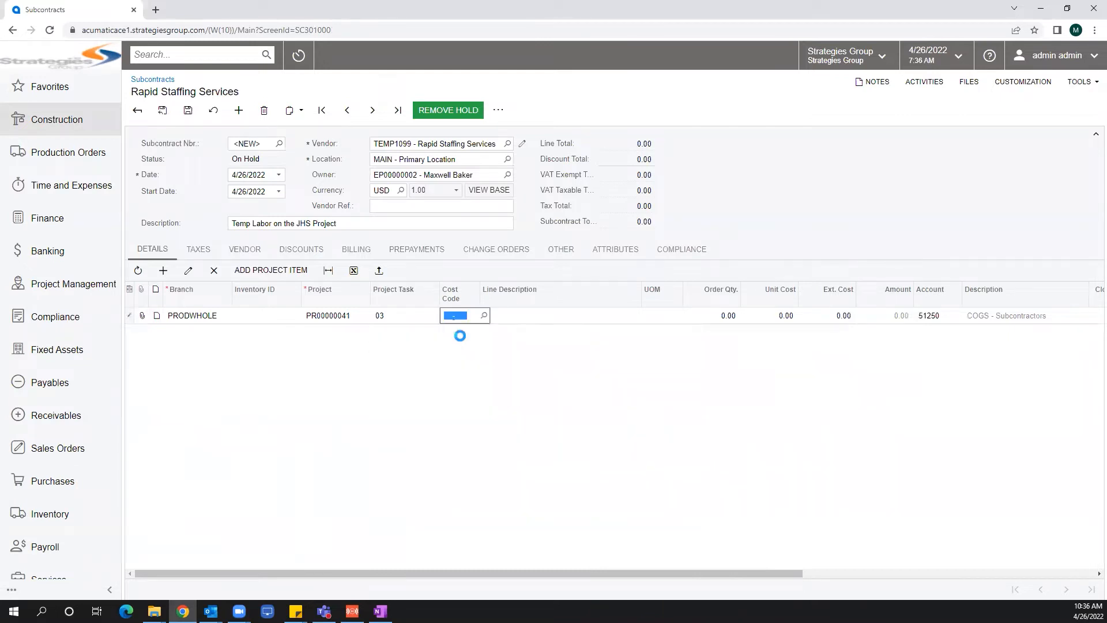
left_click(476, 434)
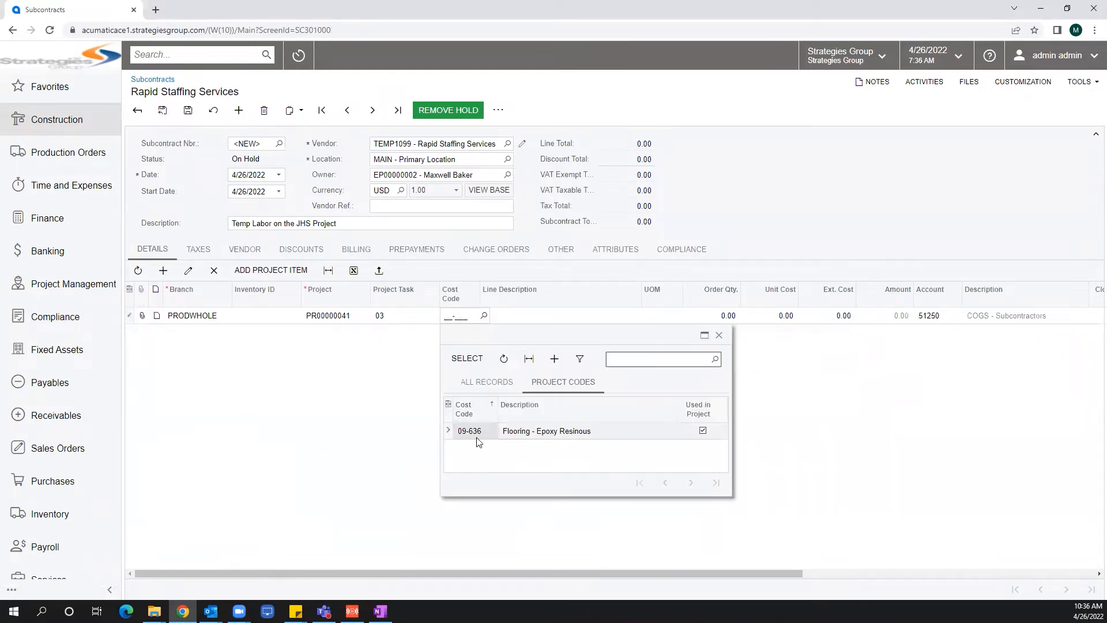
left_click(466, 356)
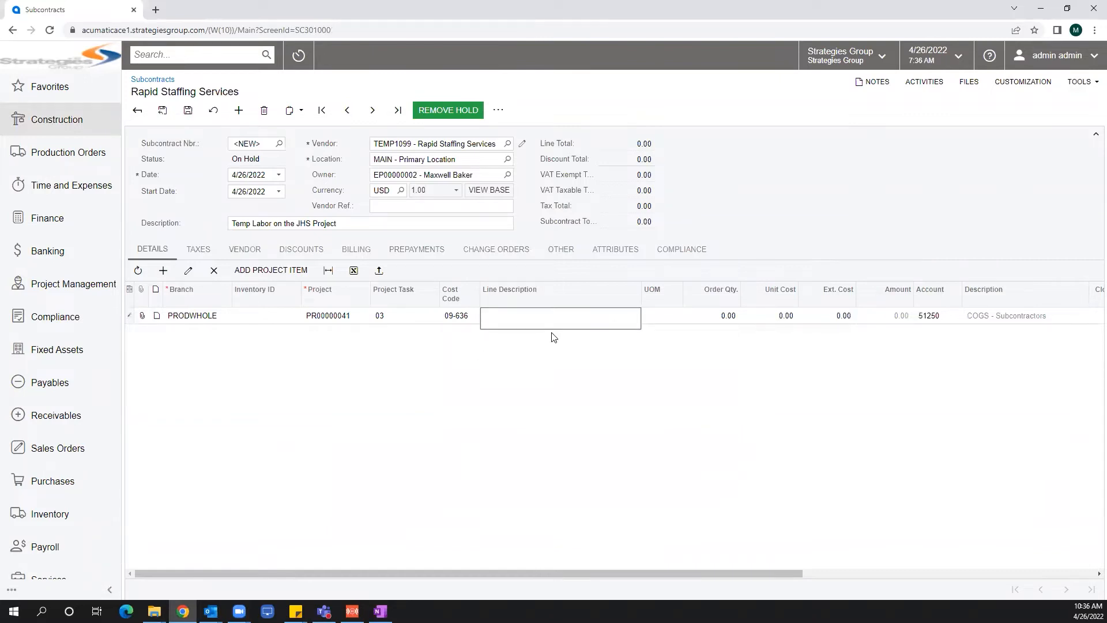
Copy the header description into the line description and set the line's UOM to HOUR.
left_click(290, 223)
key("ctrl+c")
left_click(513, 311)
key("ctrl+v")
left_click(666, 318)
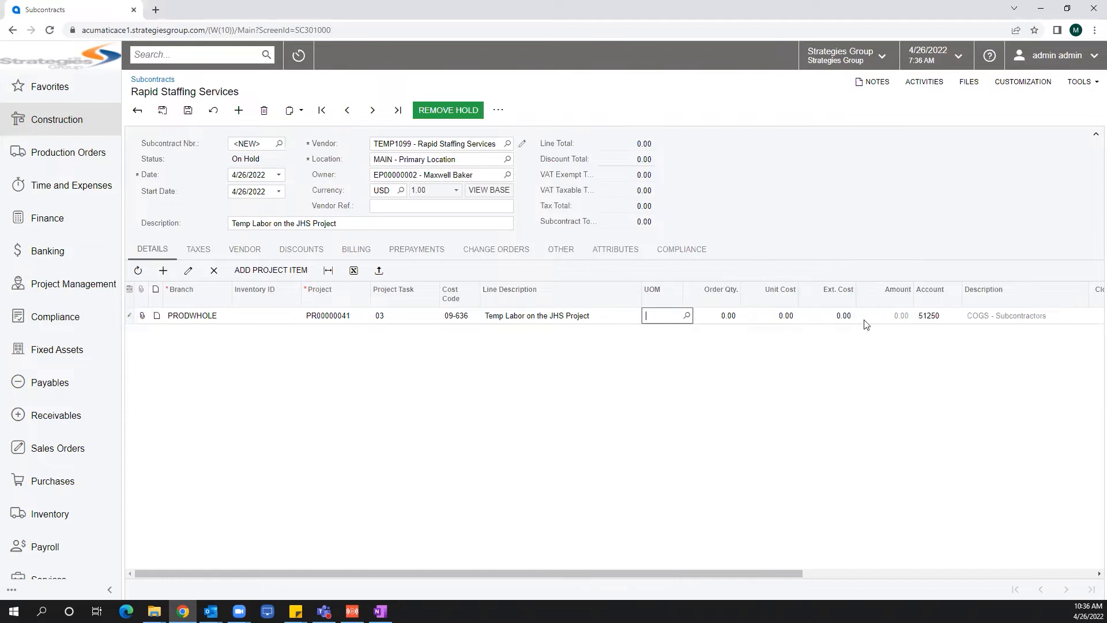
type("hour")
key("Tab")
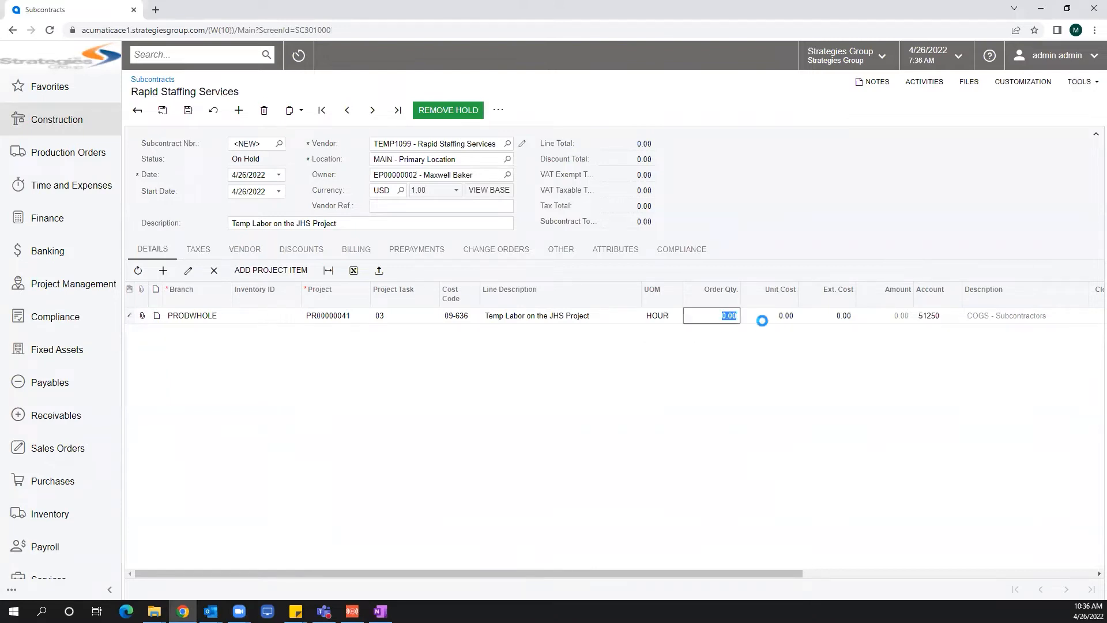
Set the line's order quantity to 600 and unit cost to 25.25.
type("600")
key("Tab")
type("25.25")
key("Tab")
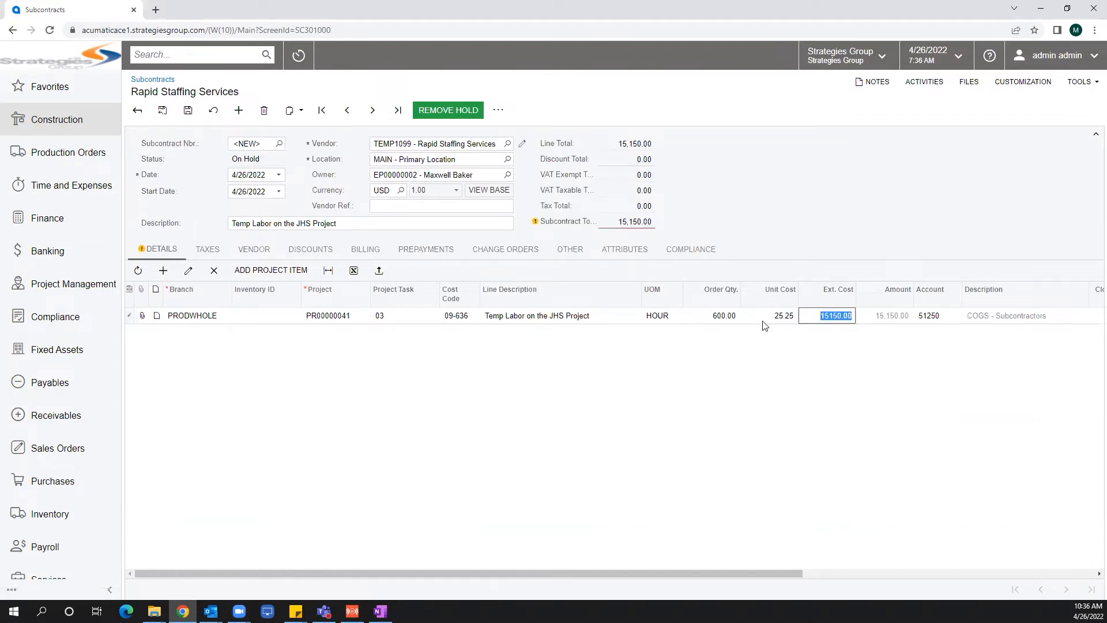
Save the subcontract and remove it from hold.
left_click(188, 110)
left_click(435, 112)
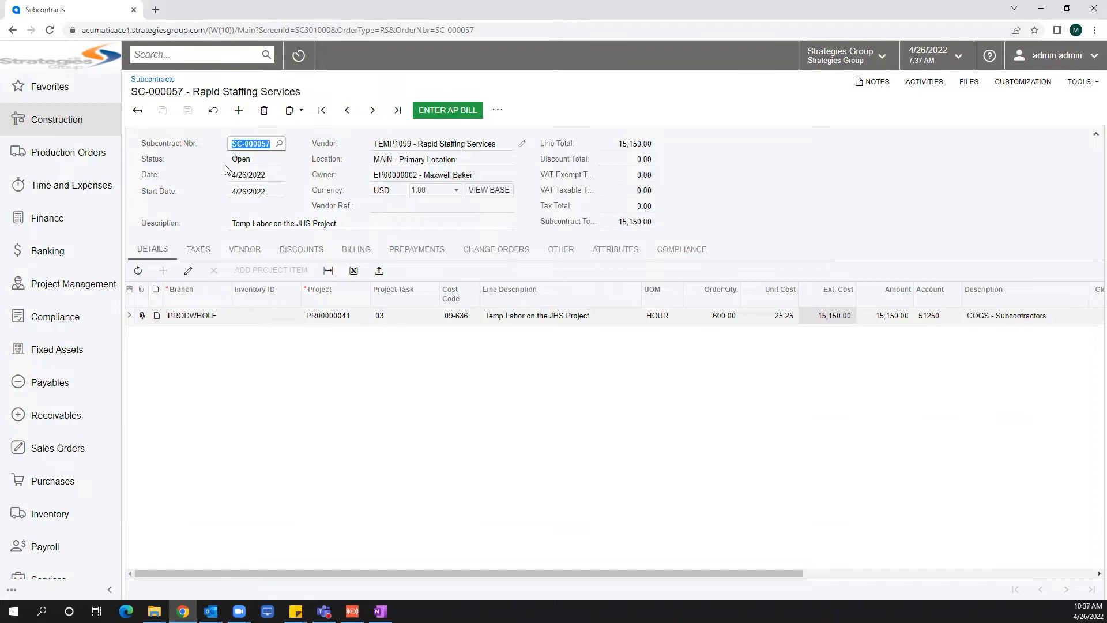
Enter an AP bill from the subcontract and review the bill line's columns.
left_click(452, 113)
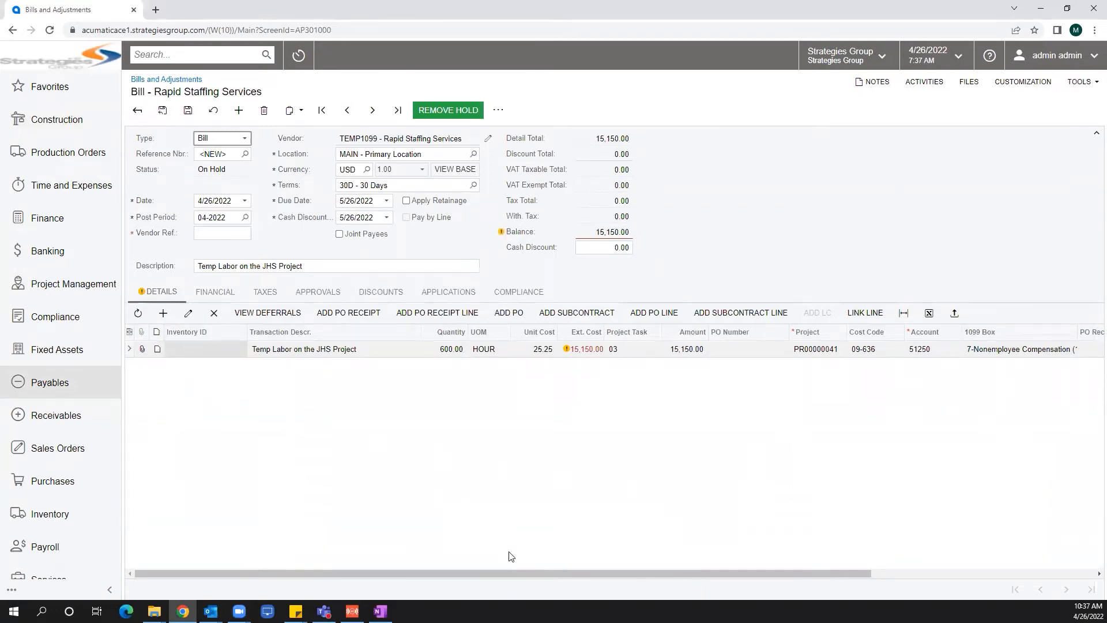
left_click_drag(498, 573, 748, 573)
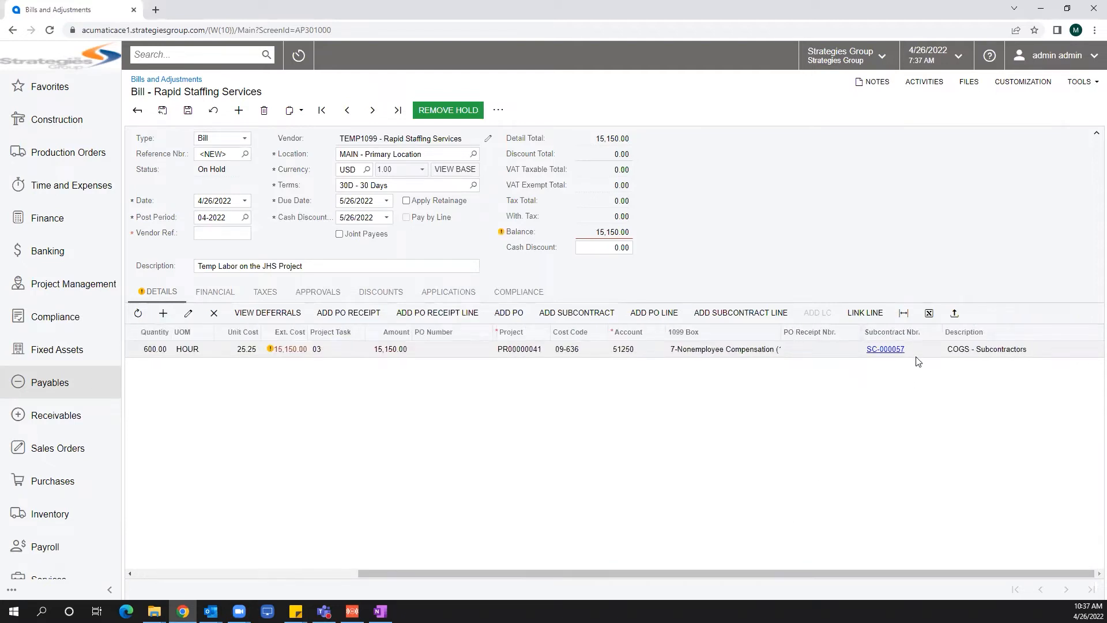
left_click_drag(546, 575, 293, 576)
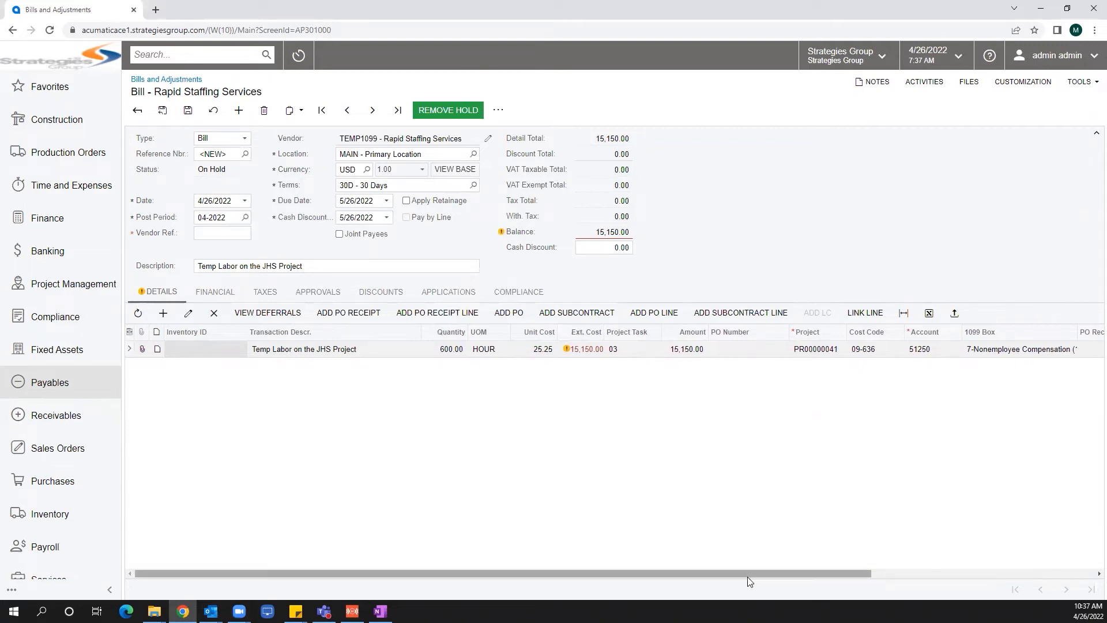
left_click_drag(745, 575, 901, 574)
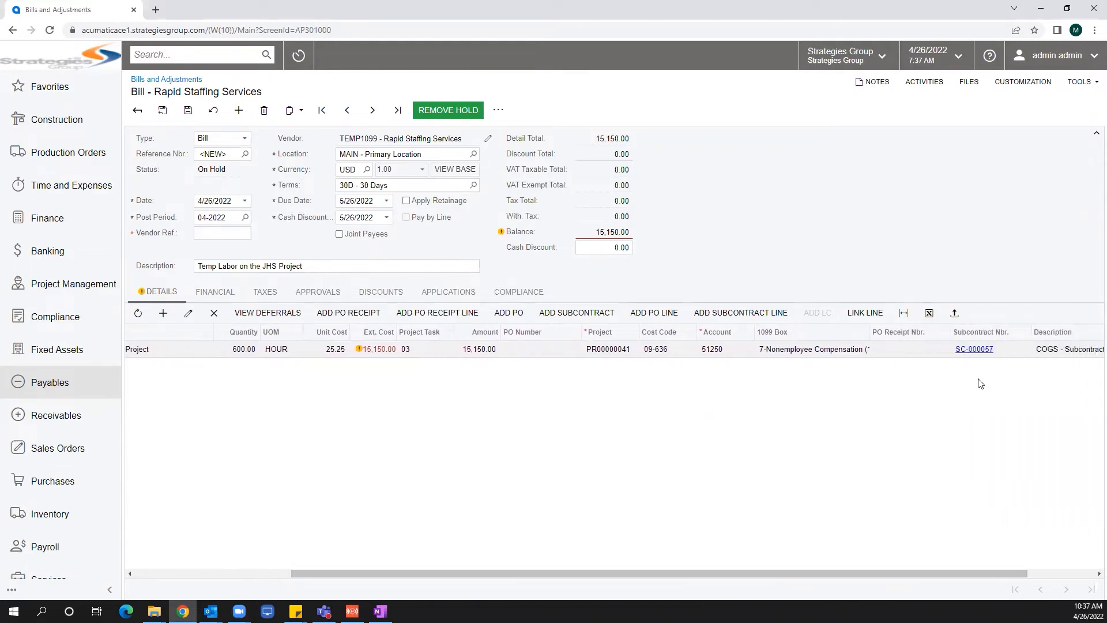
left_click_drag(536, 574, 329, 592)
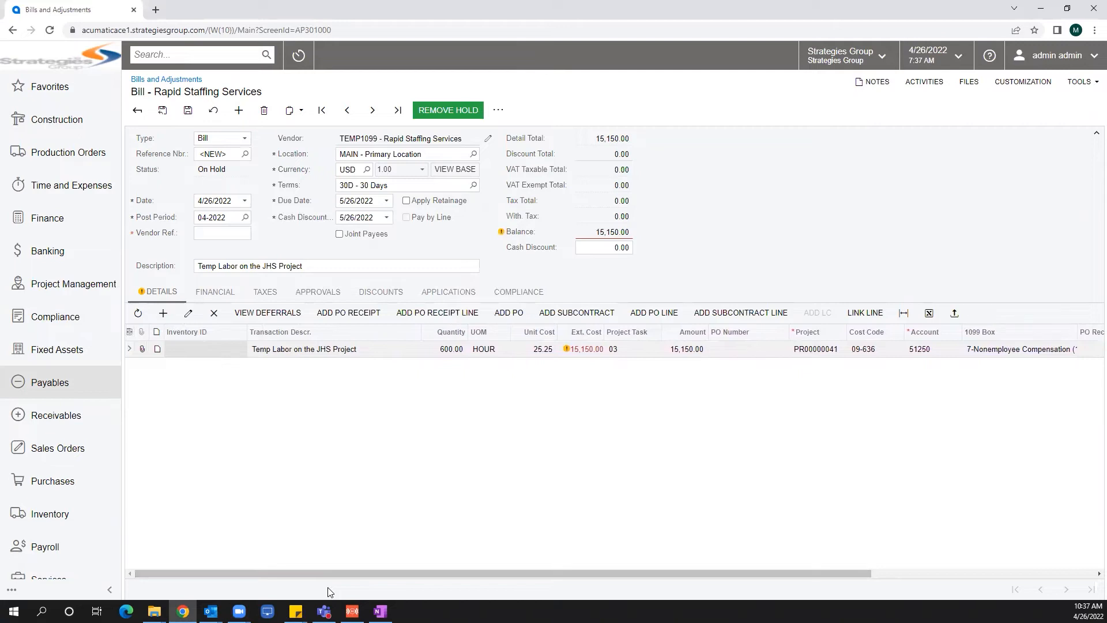
Enter the vendor's invoice reference number and set the bill line's quantity to 80.
mouse_move(584, 356)
left_click(211, 232)
type("Invoice")
type("466525144255")
type("255")
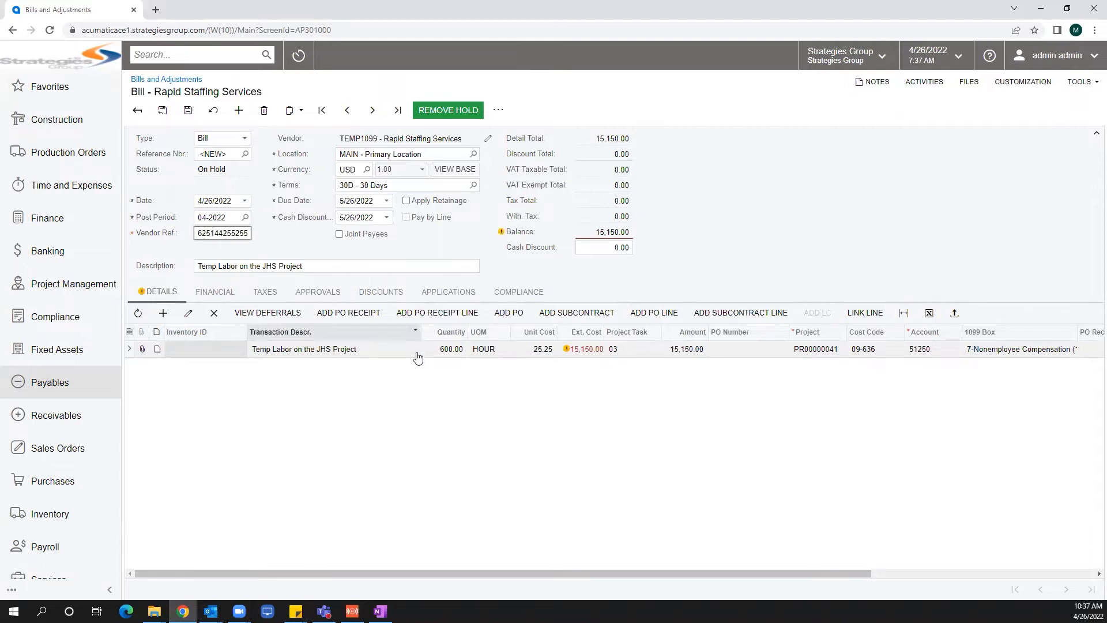
left_click(447, 349)
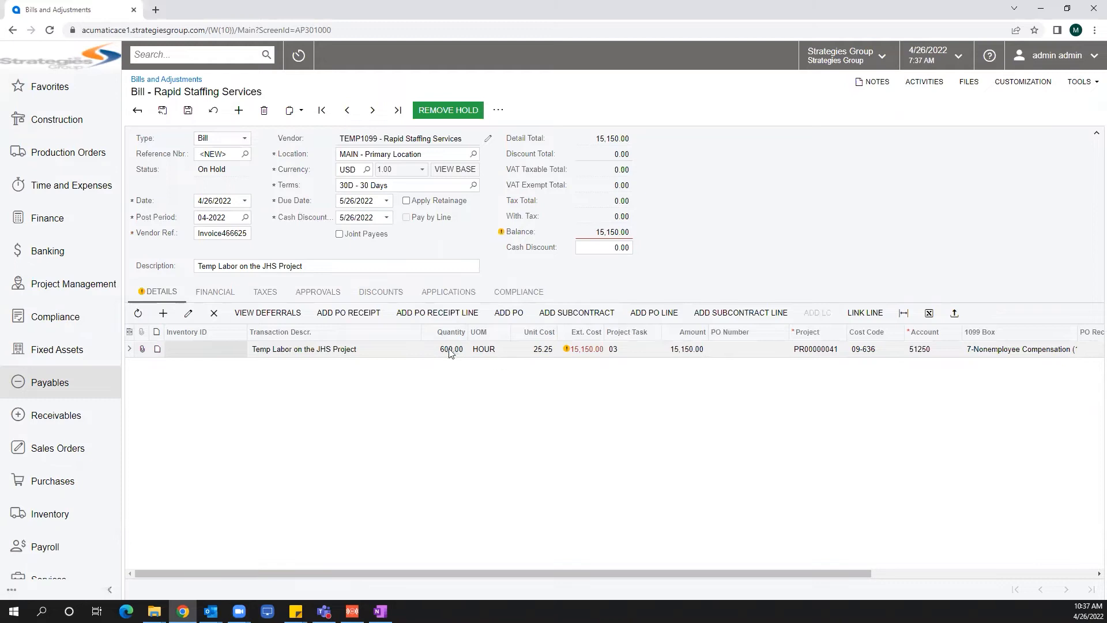
type("80")
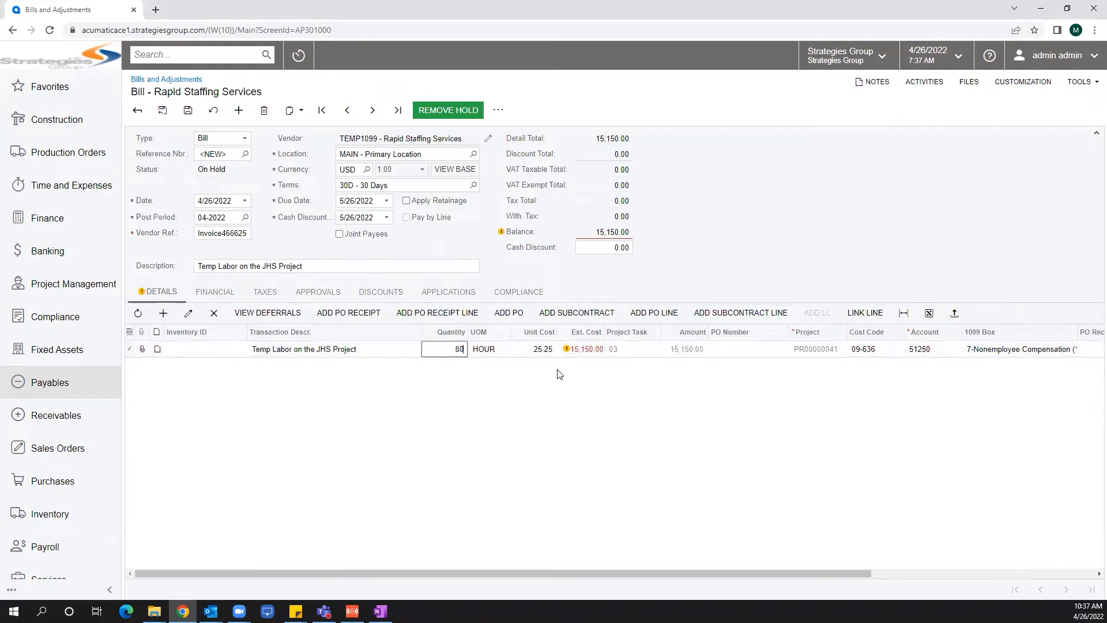
key("Tab")
Append the worker's name after a dash to the bill line's transaction description.
left_click(366, 355)
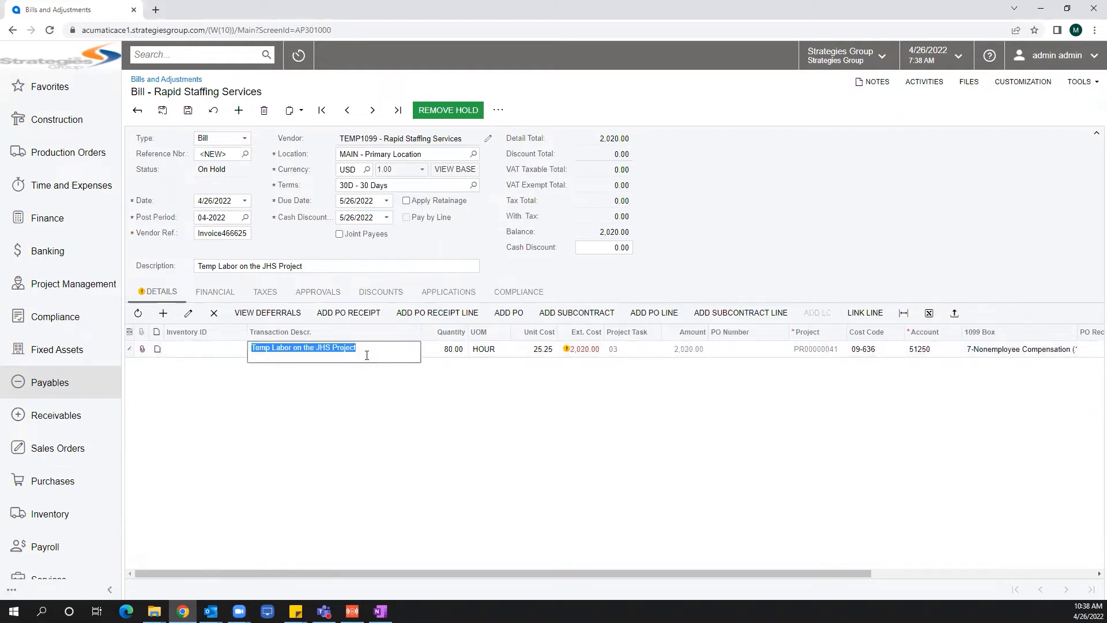
left_click(377, 348)
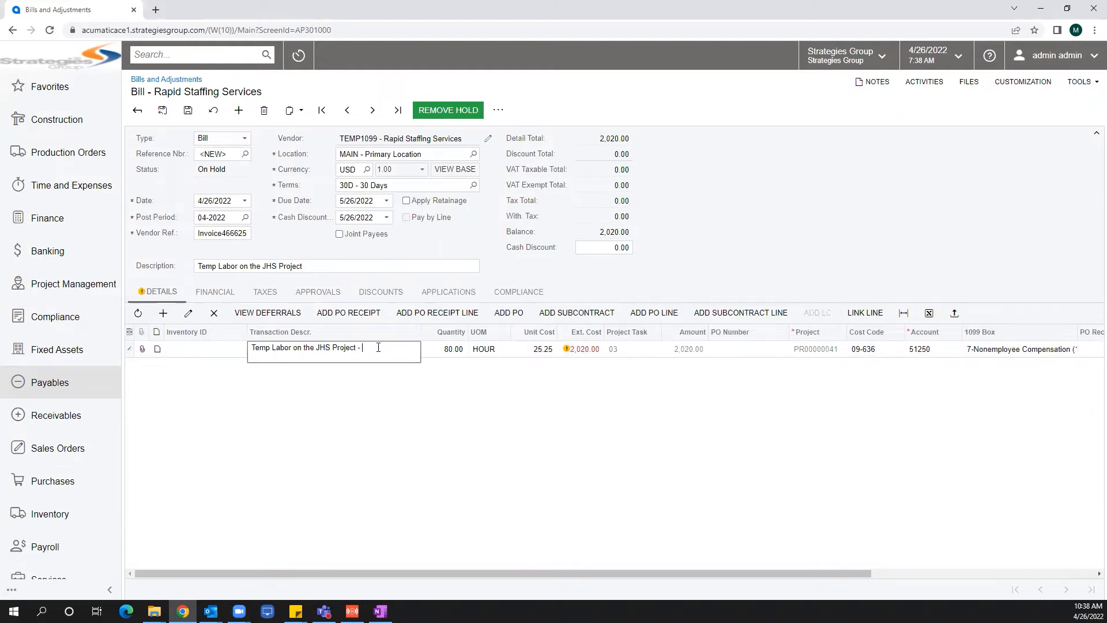
Save the bill and release it from hold.
left_click(188, 111)
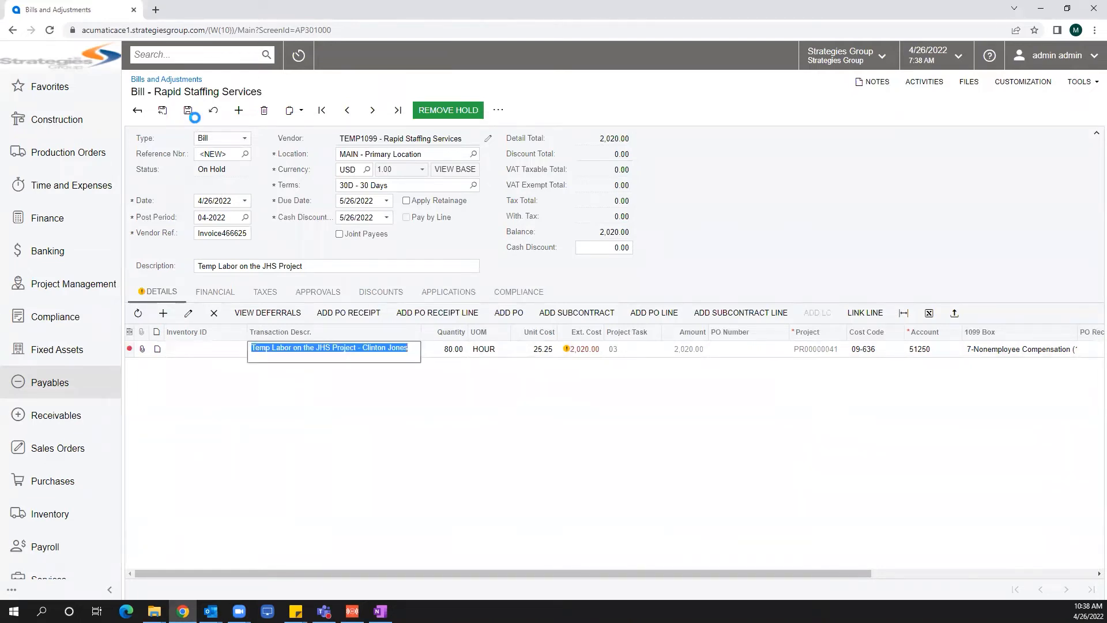
left_click(458, 111)
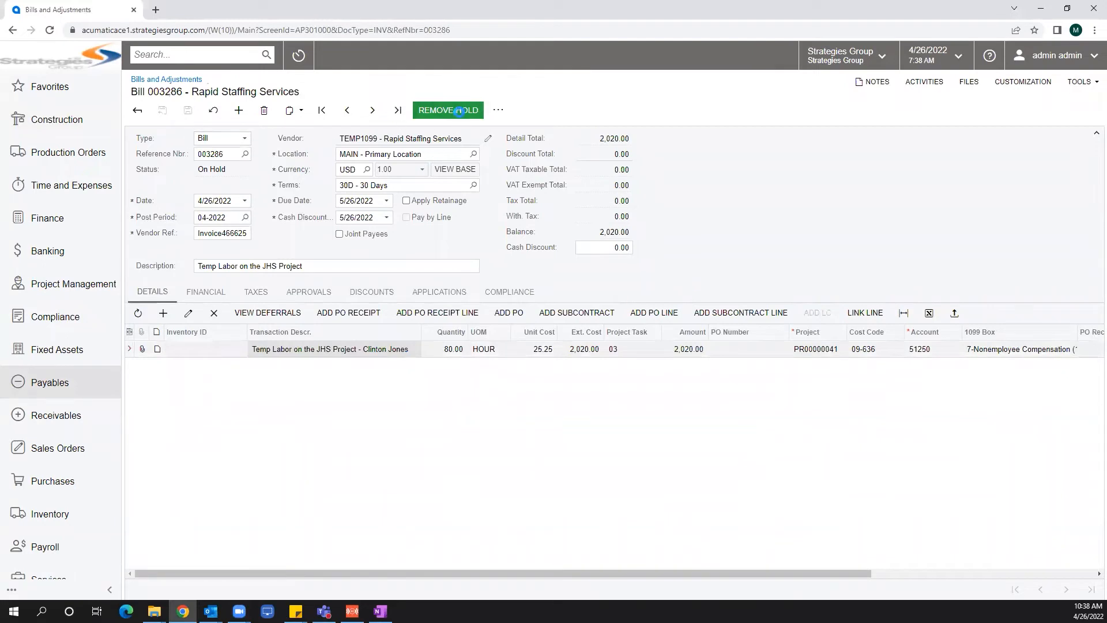
left_click(501, 113)
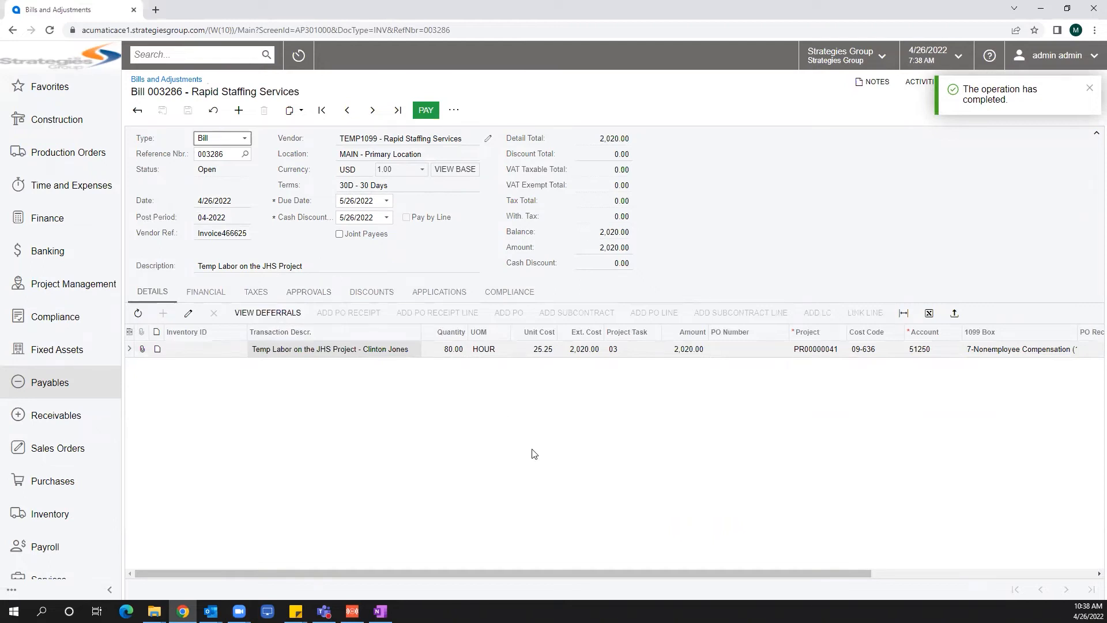
Open the bill line's linked subcontract and review its billed and unbilled amounts and billing history.
left_click_drag(574, 573, 833, 562)
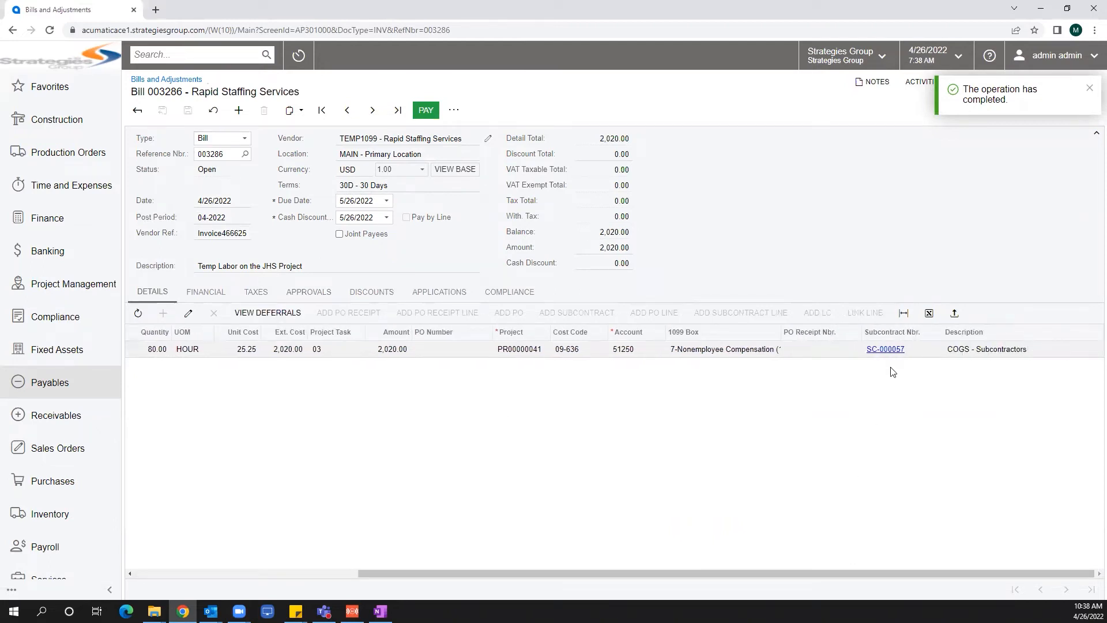
left_click(885, 349)
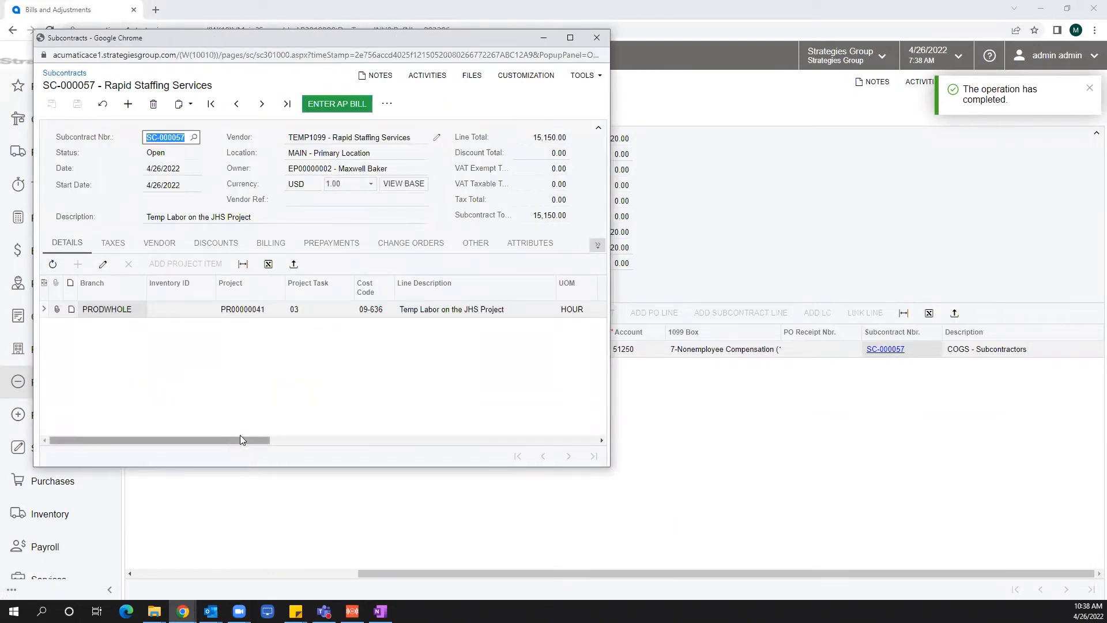
left_click_drag(250, 439, 595, 459)
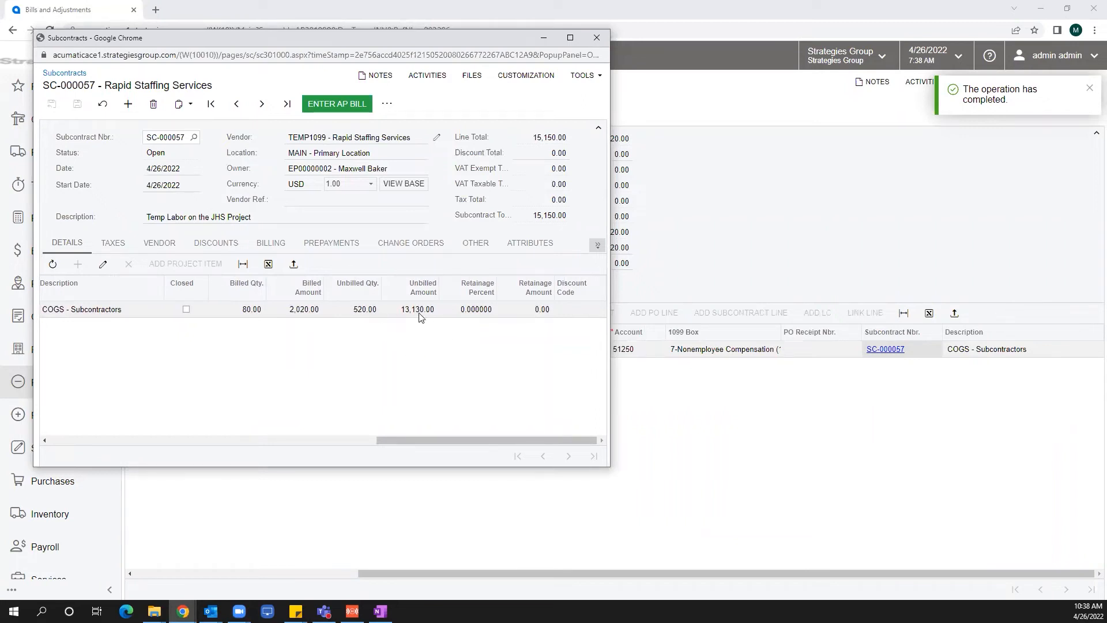
left_click(272, 243)
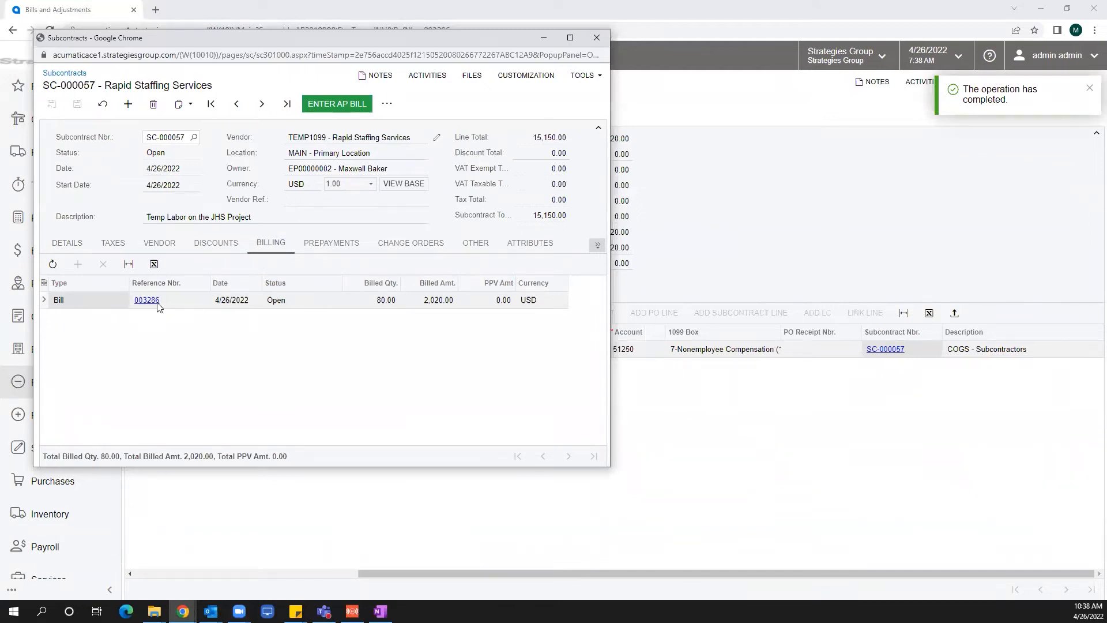
left_click_drag(222, 33, 528, 124)
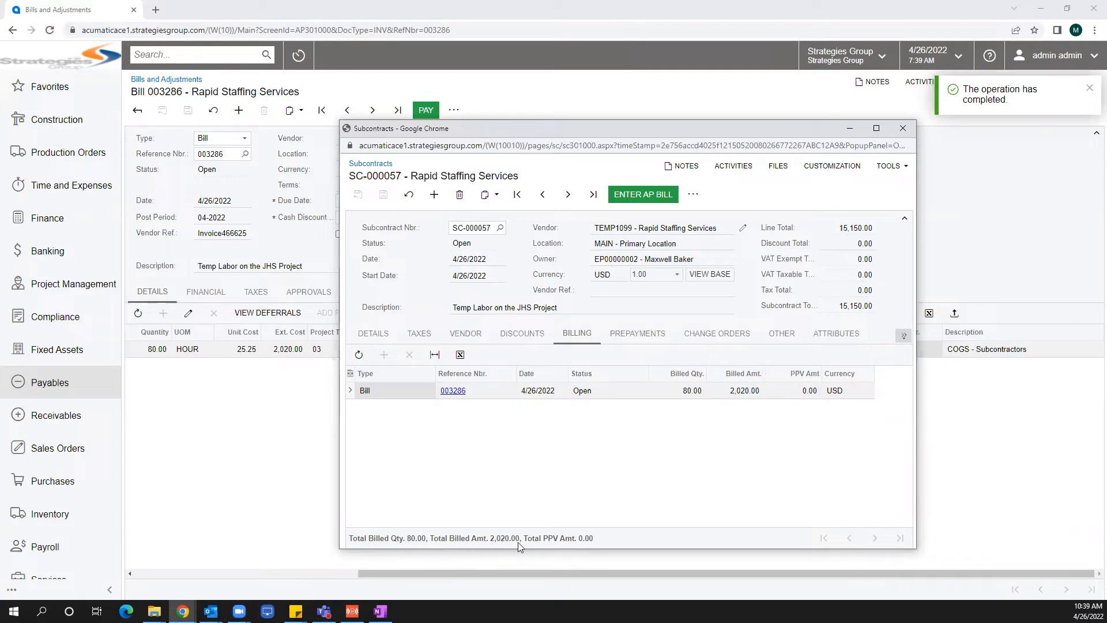
left_click(903, 128)
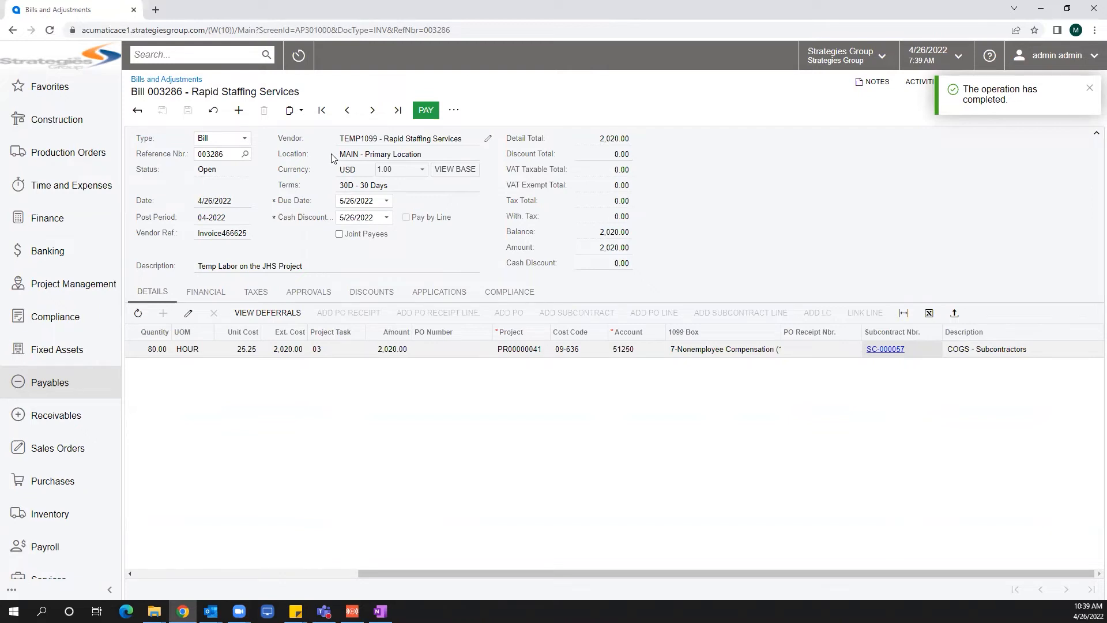
Open a new change order from the Construction workspace.
left_click(73, 128)
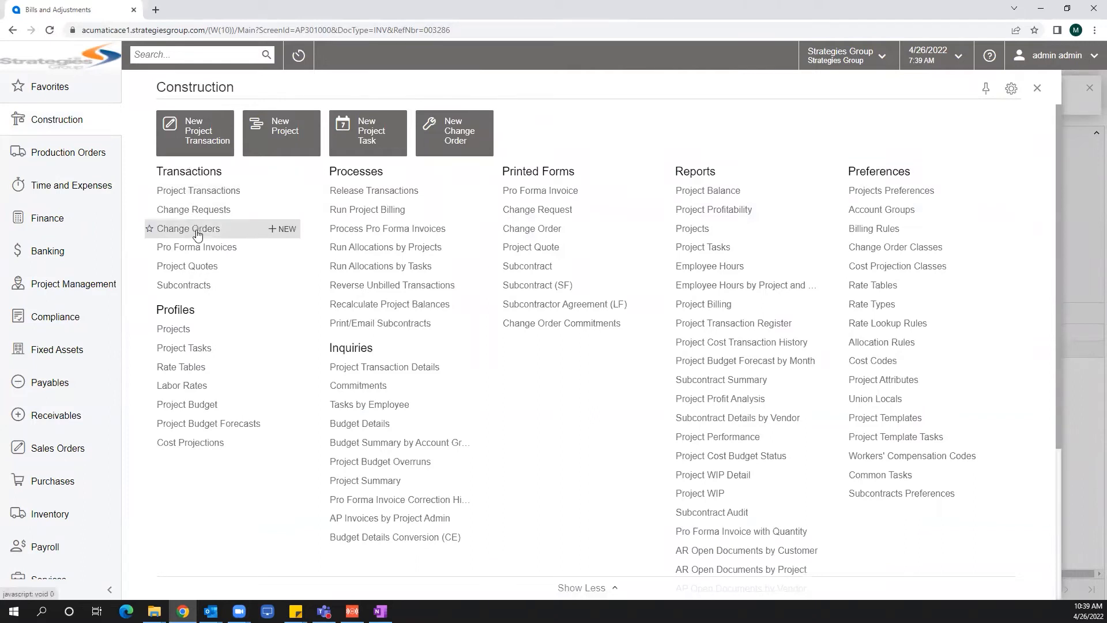
left_click(283, 229)
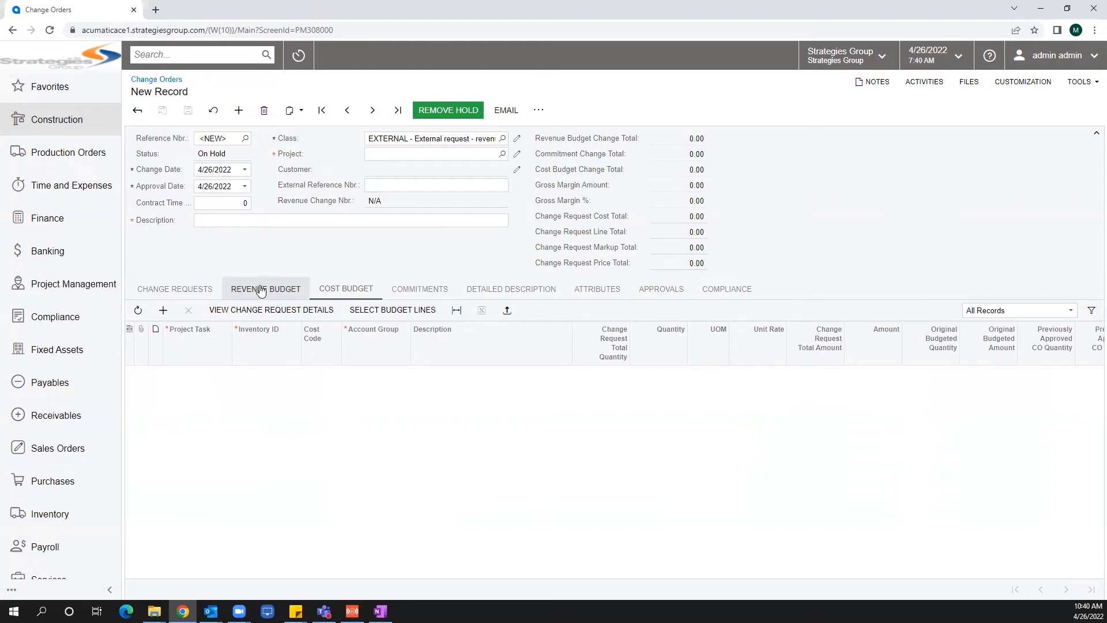
Set the change order's project to the Jordan High School Project and enter the description 'SCCO for the JHS Project for the Temp Labor'.
left_click(403, 154)
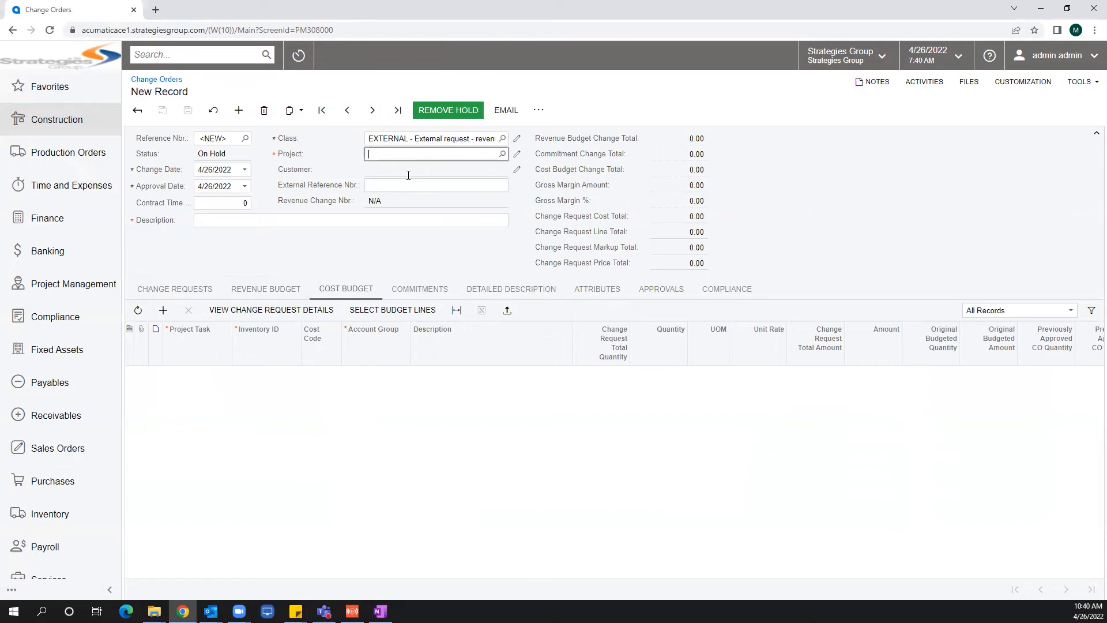
type("jorda")
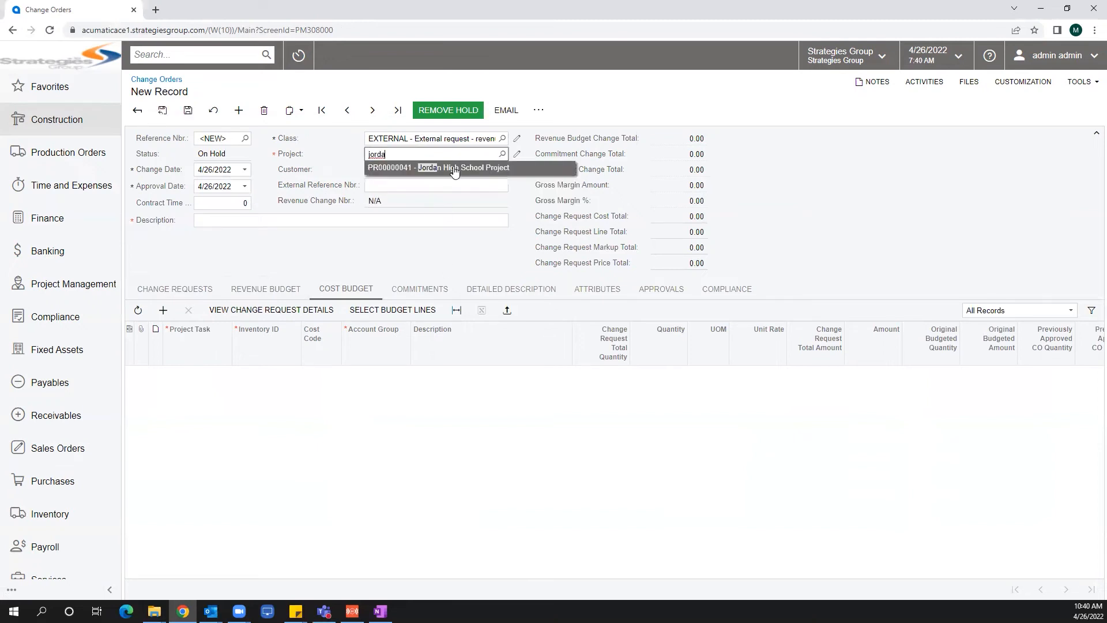
left_click(453, 168)
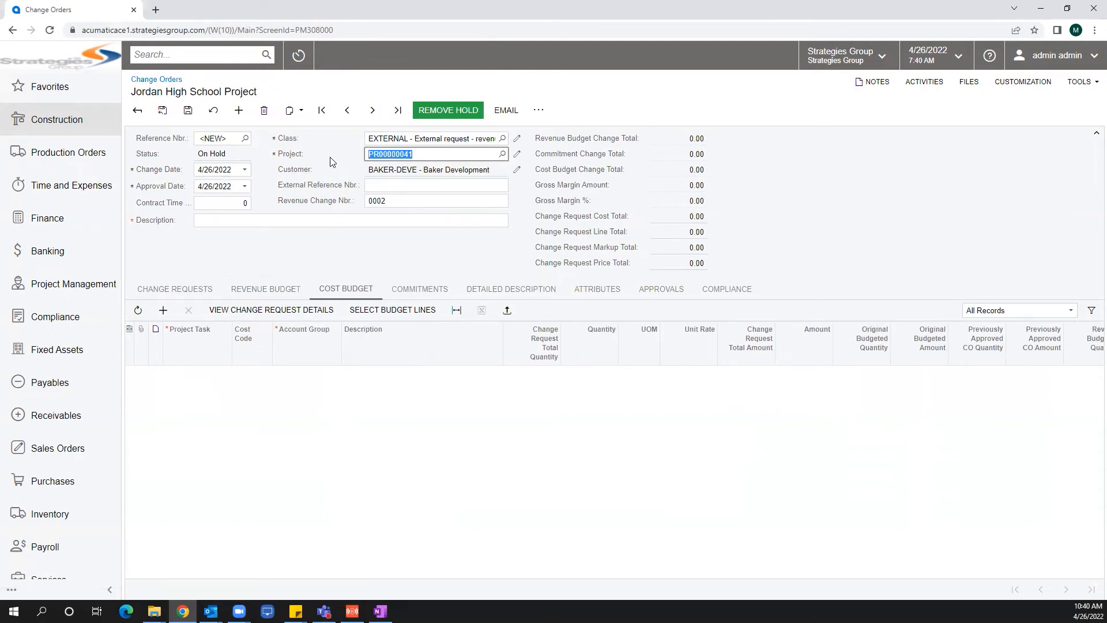
left_click(234, 221)
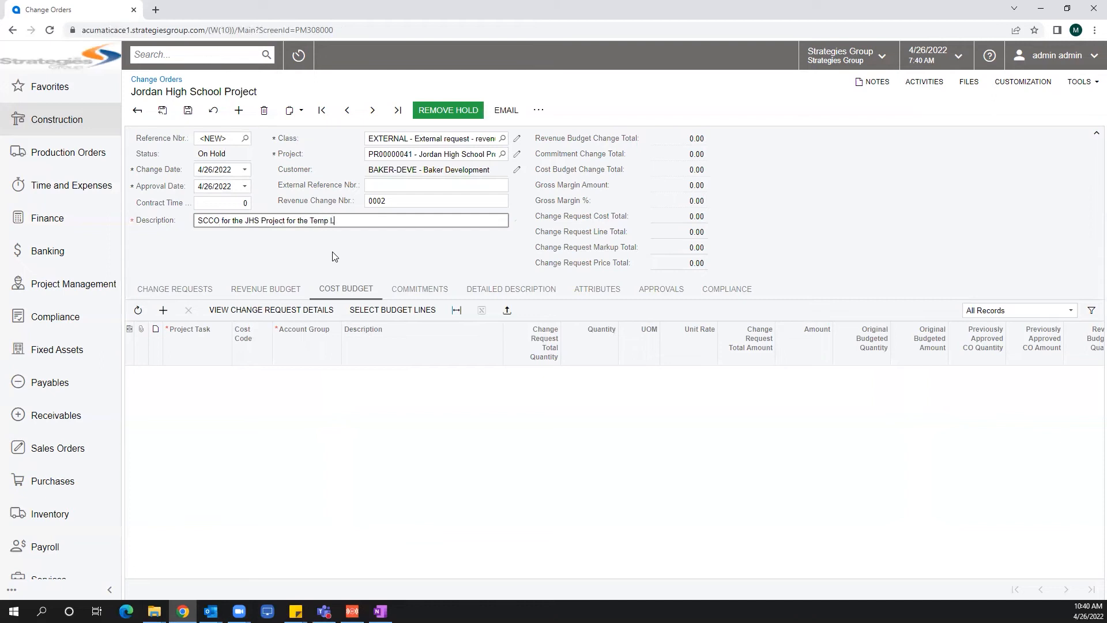
Add the TEMP1099 subcontract SC-000057 line for task 03, cost code 09-636, to the change order's commitments.
left_click(428, 288)
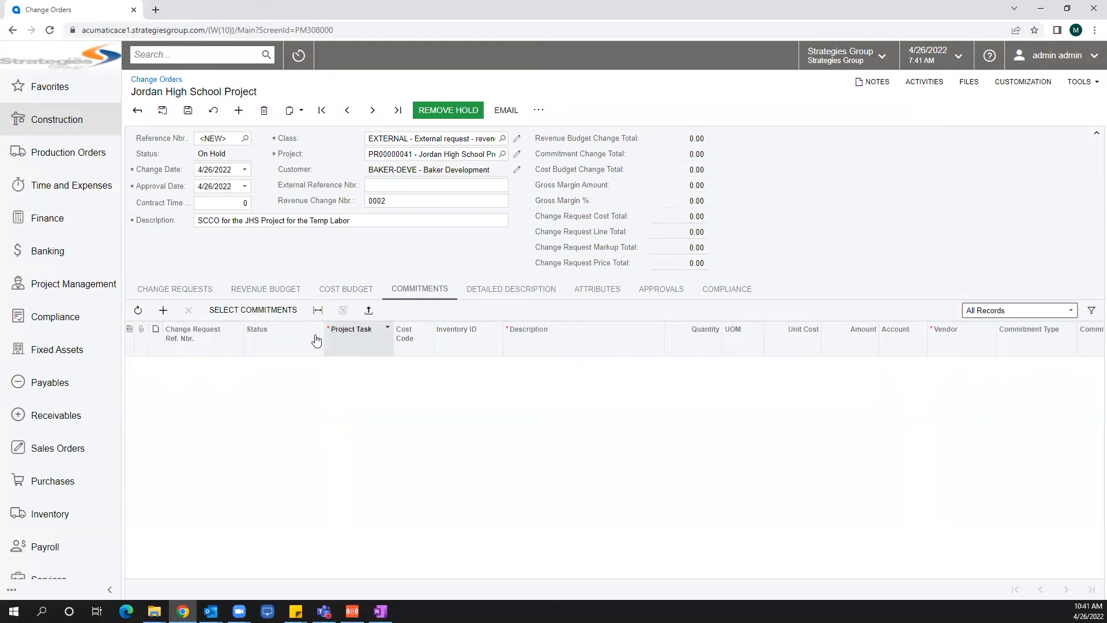
left_click(254, 310)
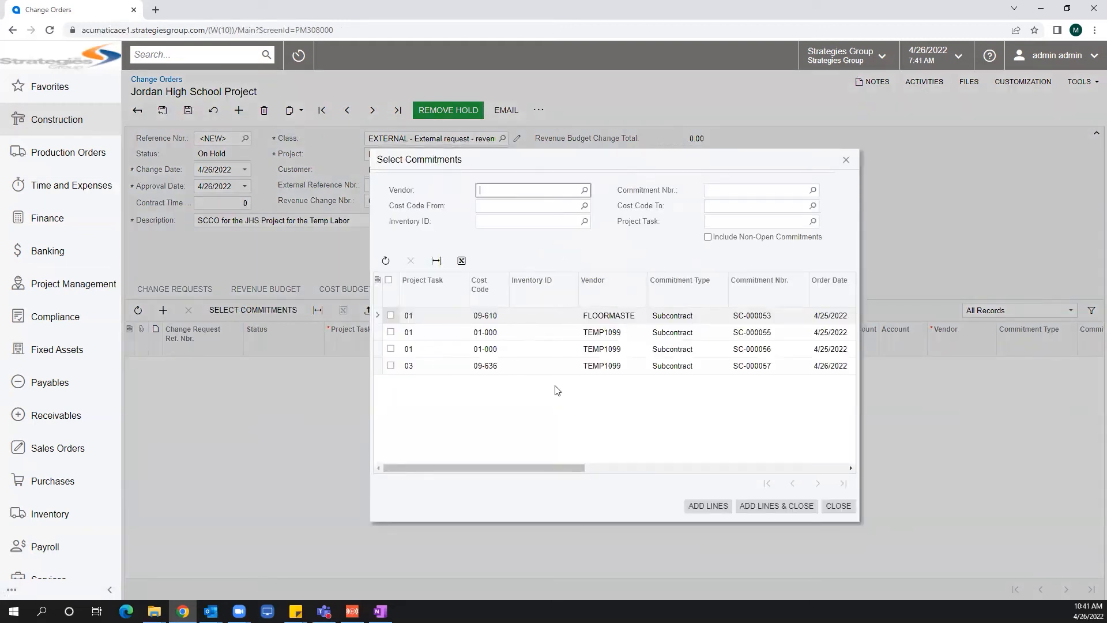
left_click_drag(431, 165, 317, 182)
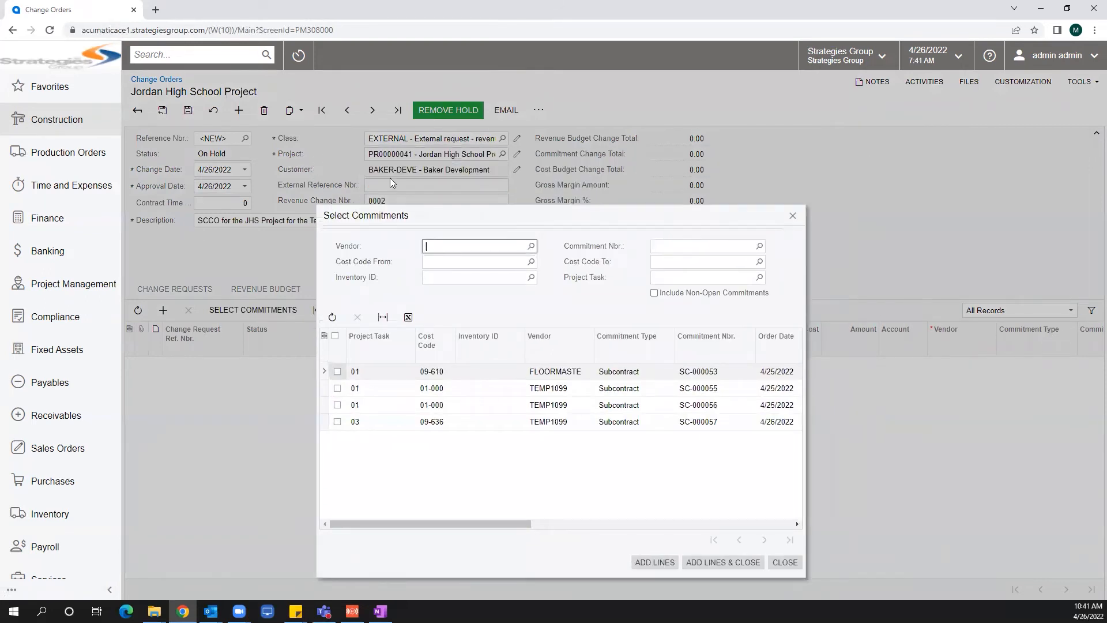
left_click(338, 421)
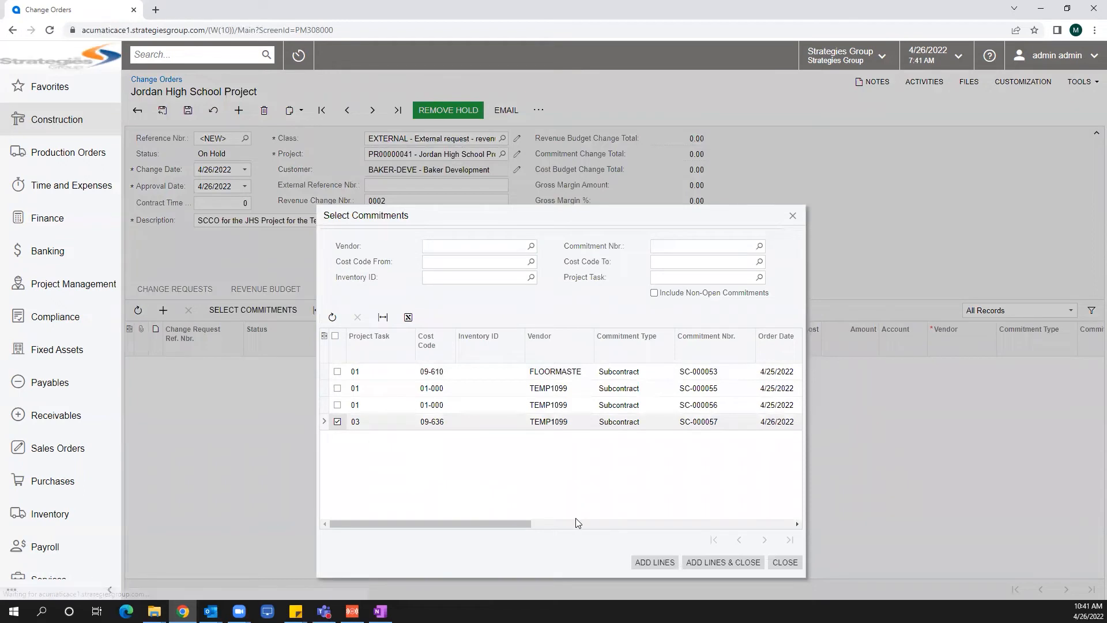
left_click(698, 554)
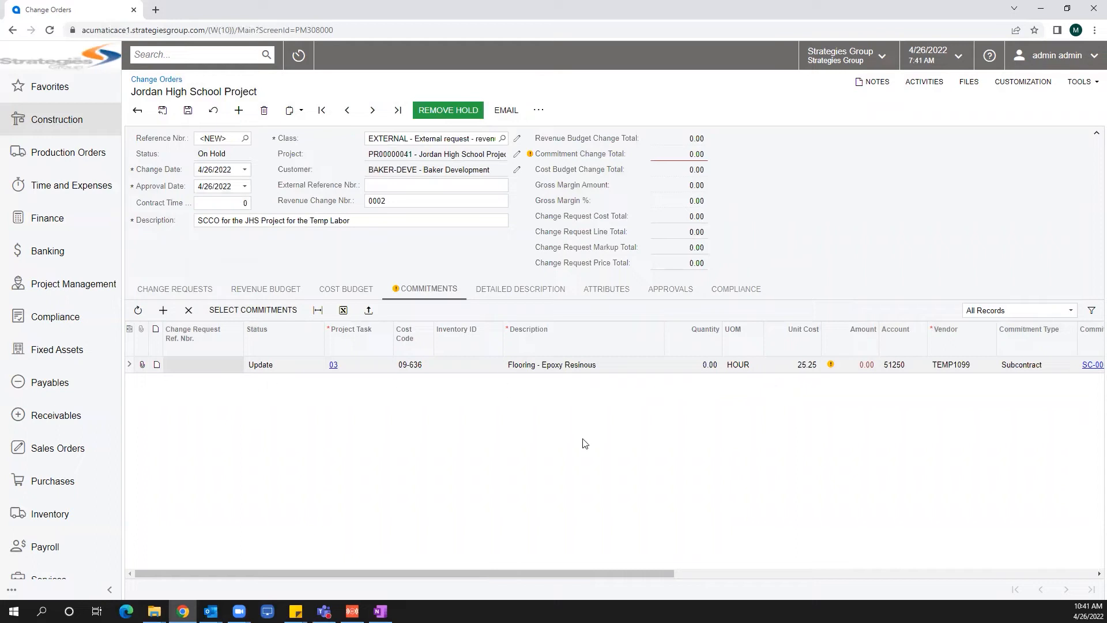
Set the added commitment line's quantity to 100.
left_click_drag(468, 574, 470, 574)
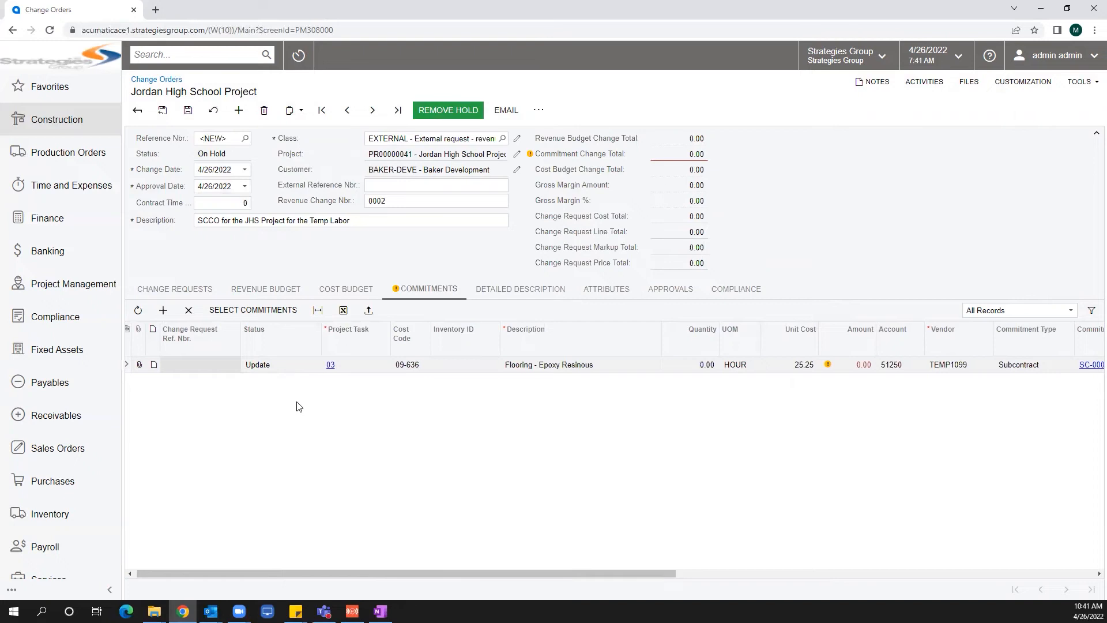
left_click_drag(540, 573, 638, 563)
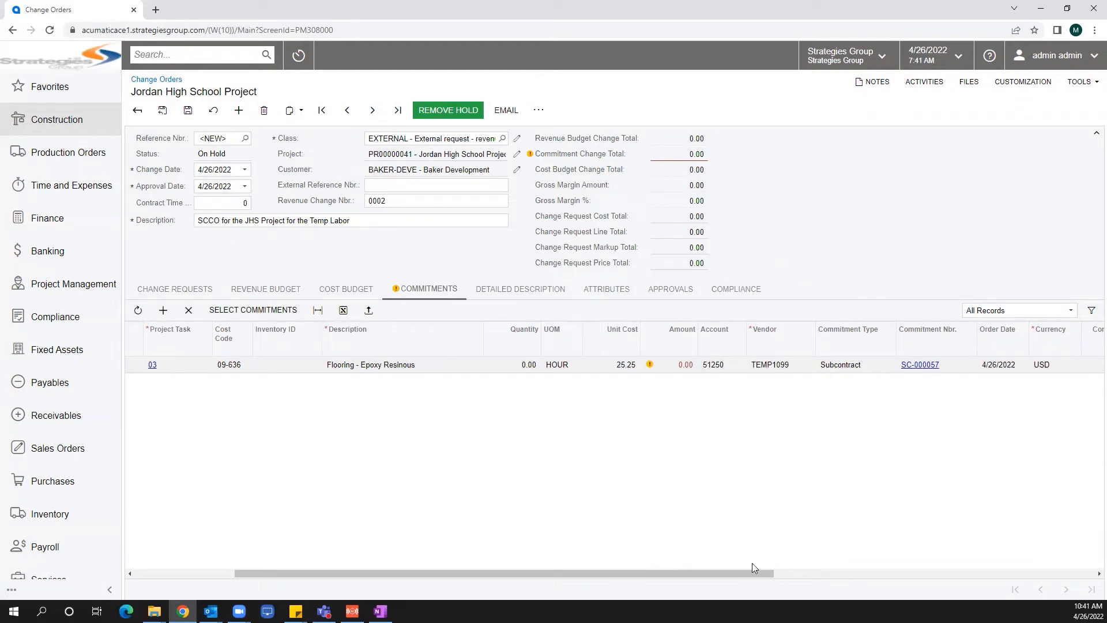
left_click_drag(739, 576, 1075, 569)
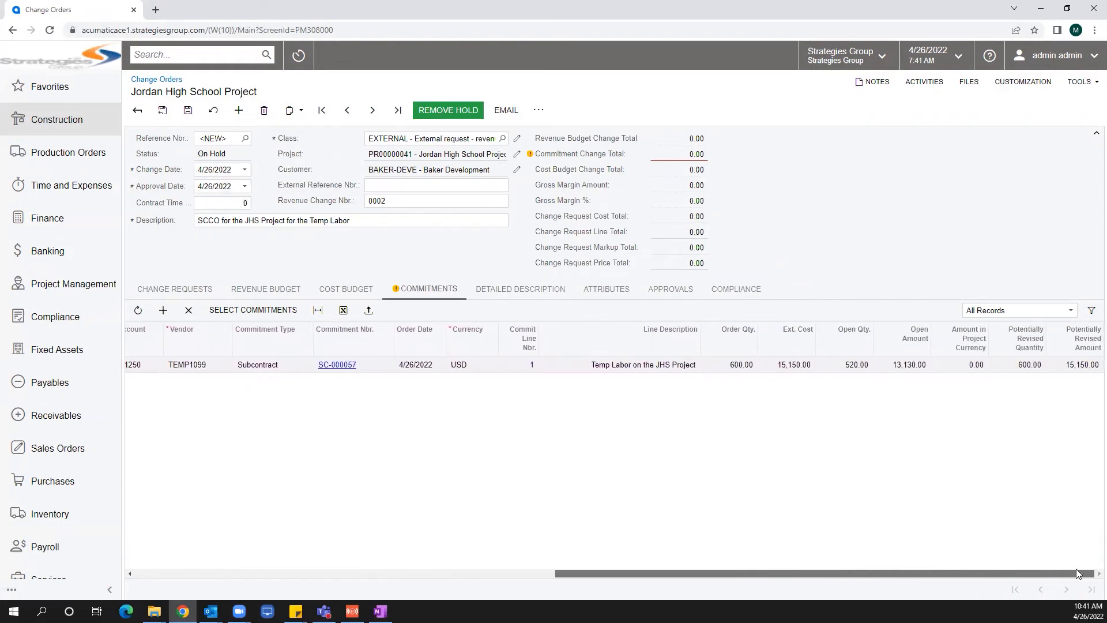
left_click_drag(592, 571, 223, 563)
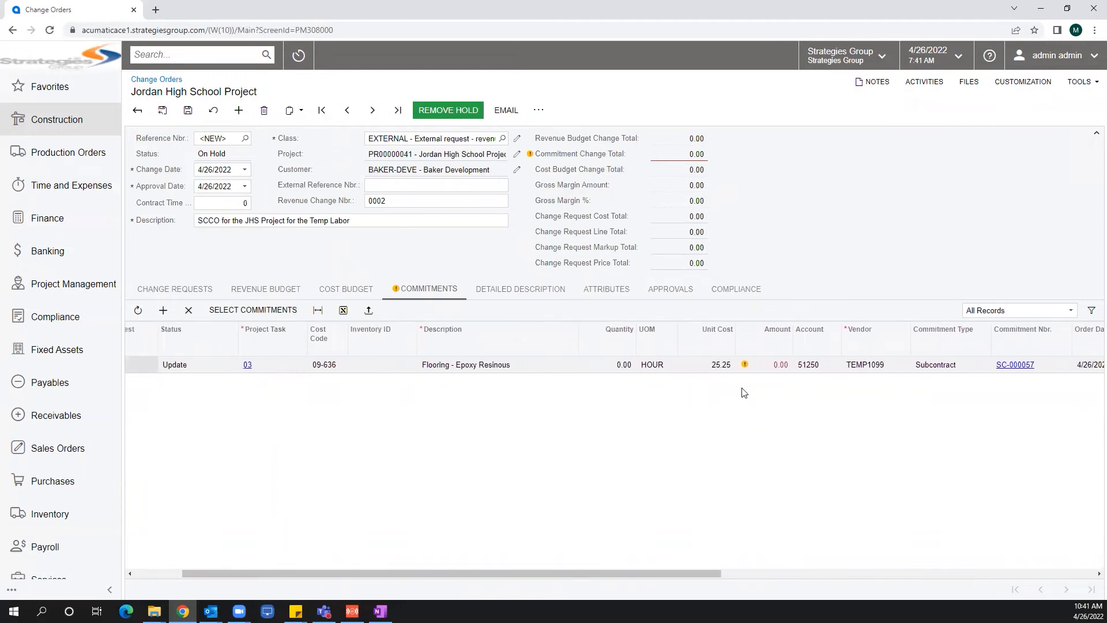
left_click(625, 366)
type("100")
key("Tab")
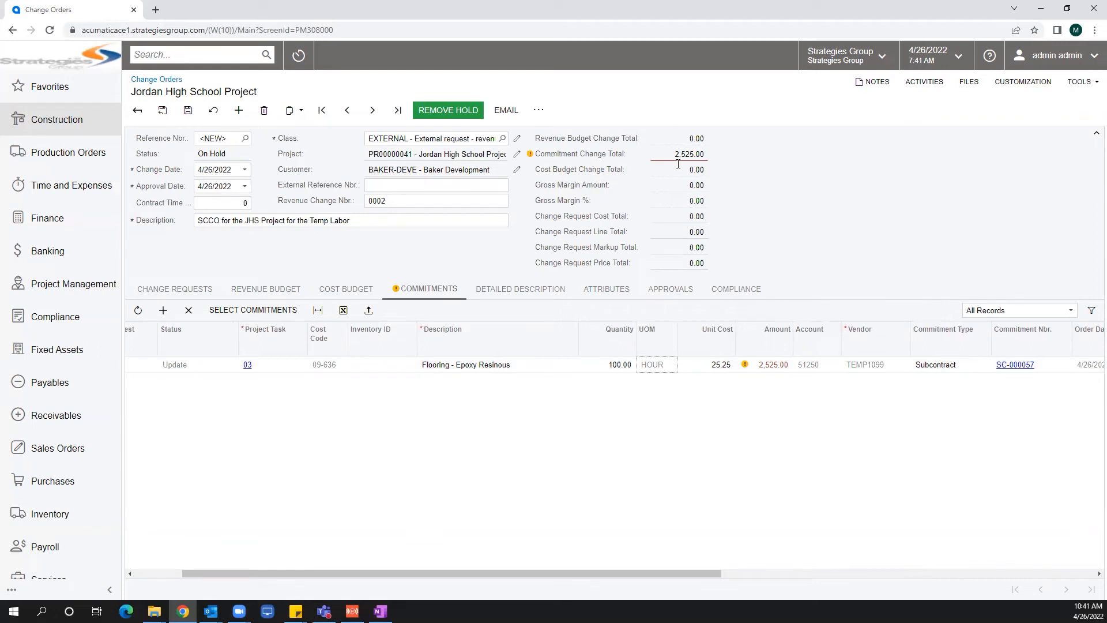
Add the task 03 'Flooring - Epoxy Resinous' SUBCON budget line to the change order's cost budget.
left_click(339, 291)
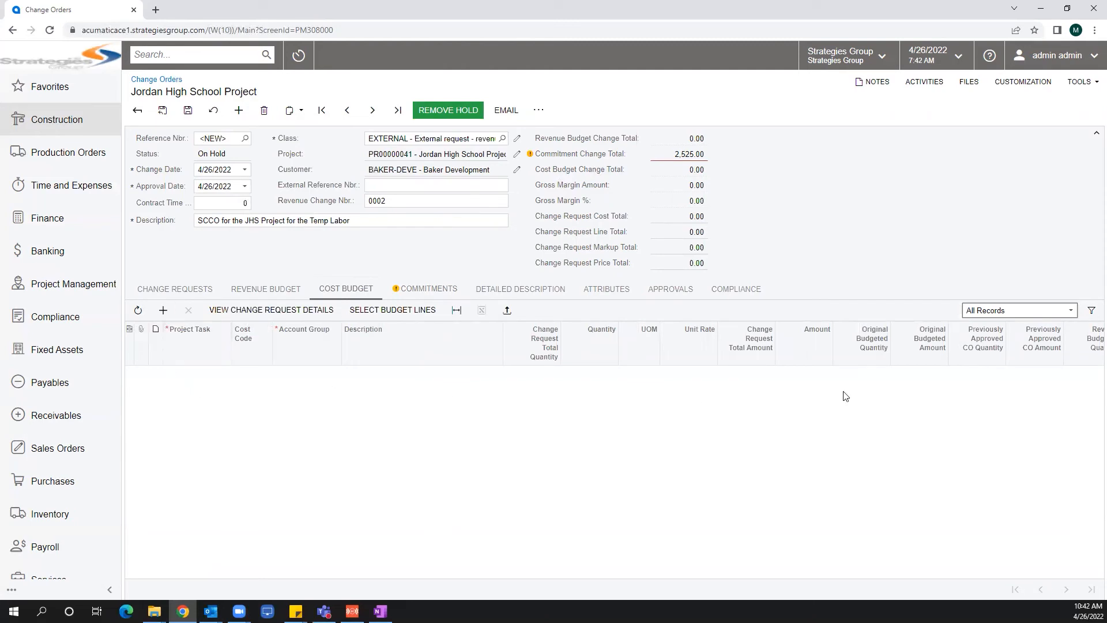
left_click(392, 310)
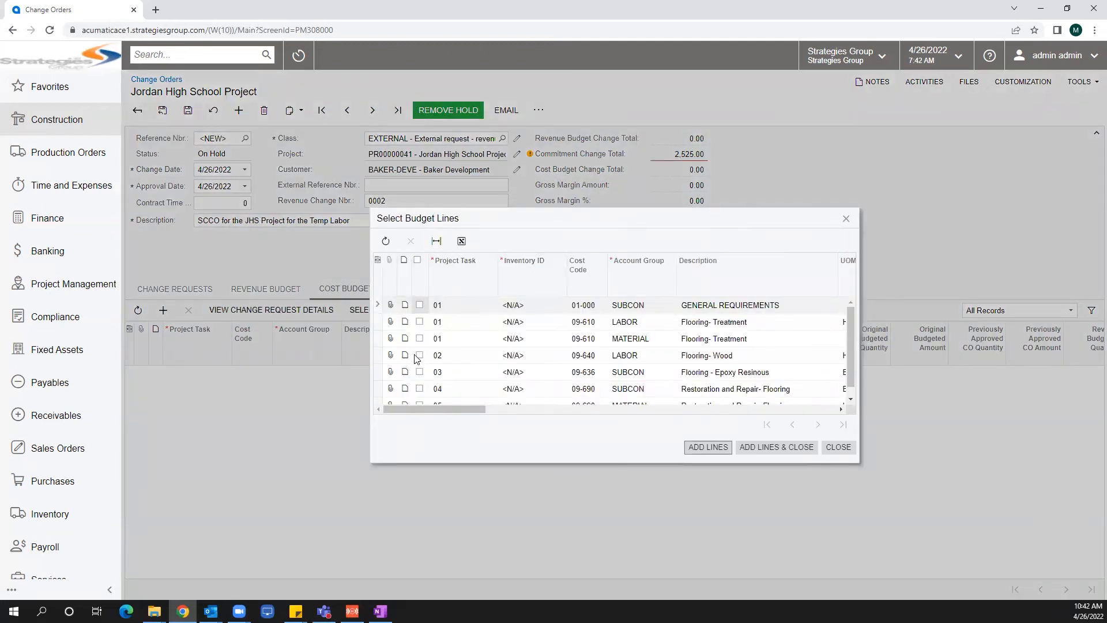
left_click(419, 372)
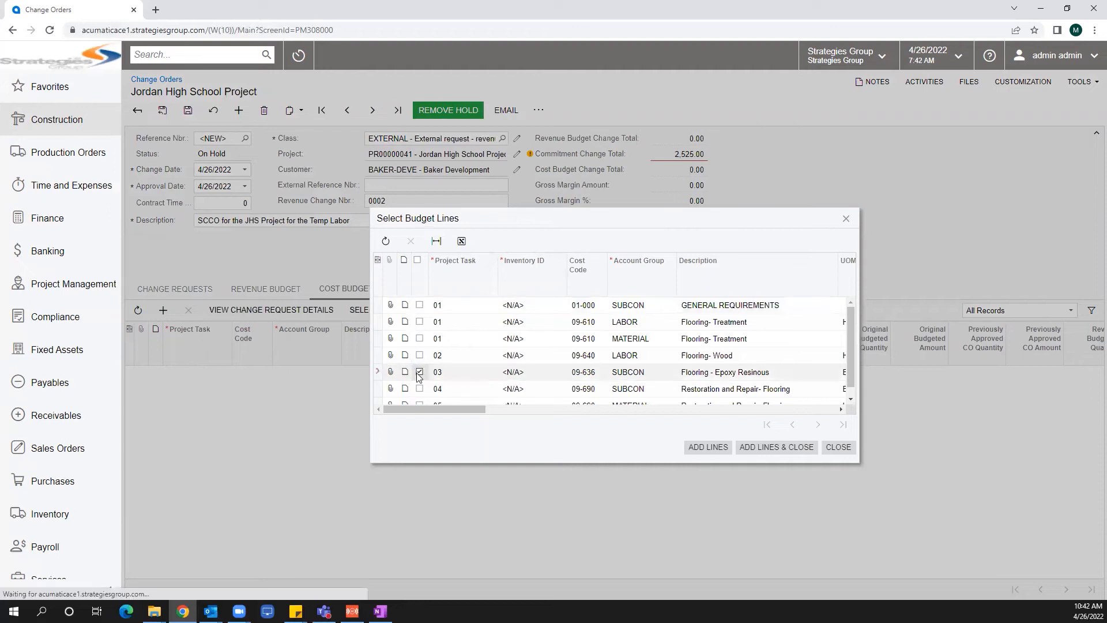
left_click(775, 447)
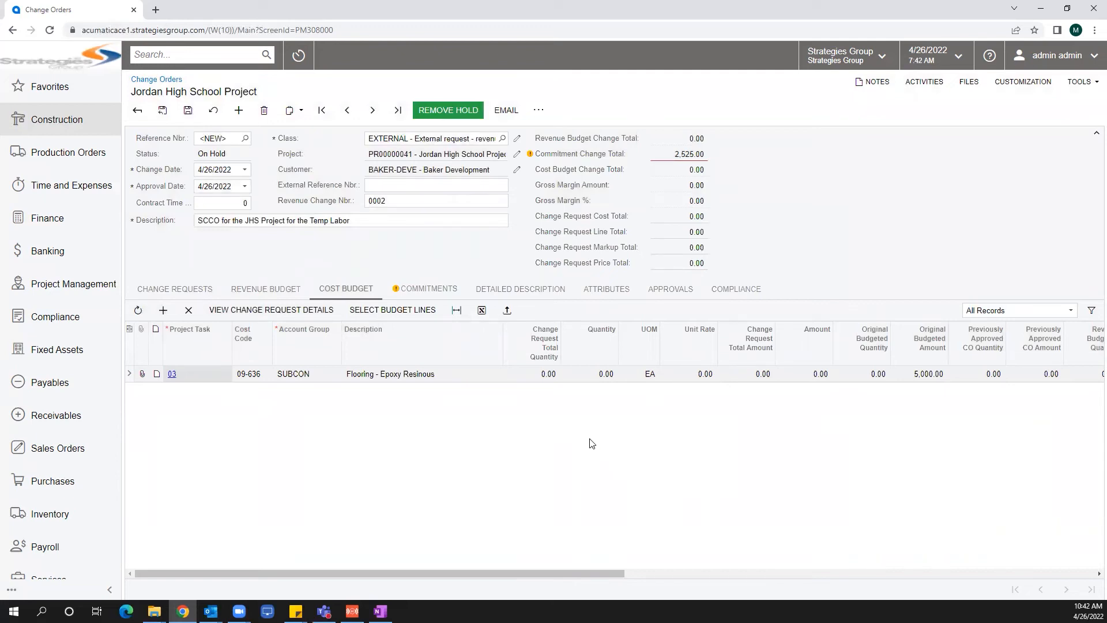
Set the cost budget line's quantity to 100 and its unit rate to 25.25.
left_click(592, 375)
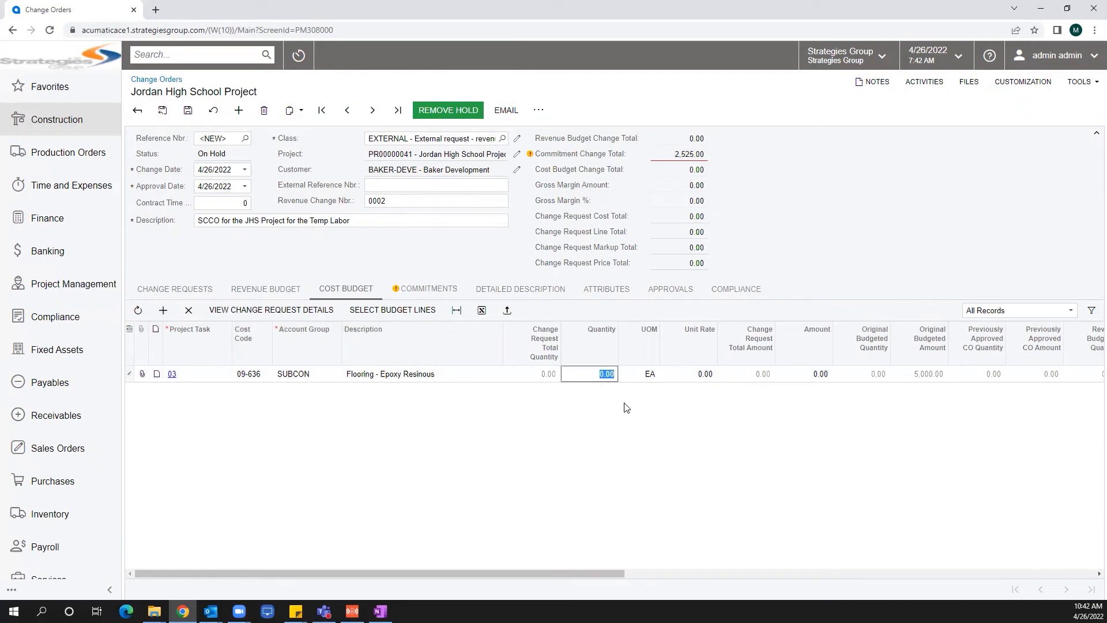
type("100")
key("Tab")
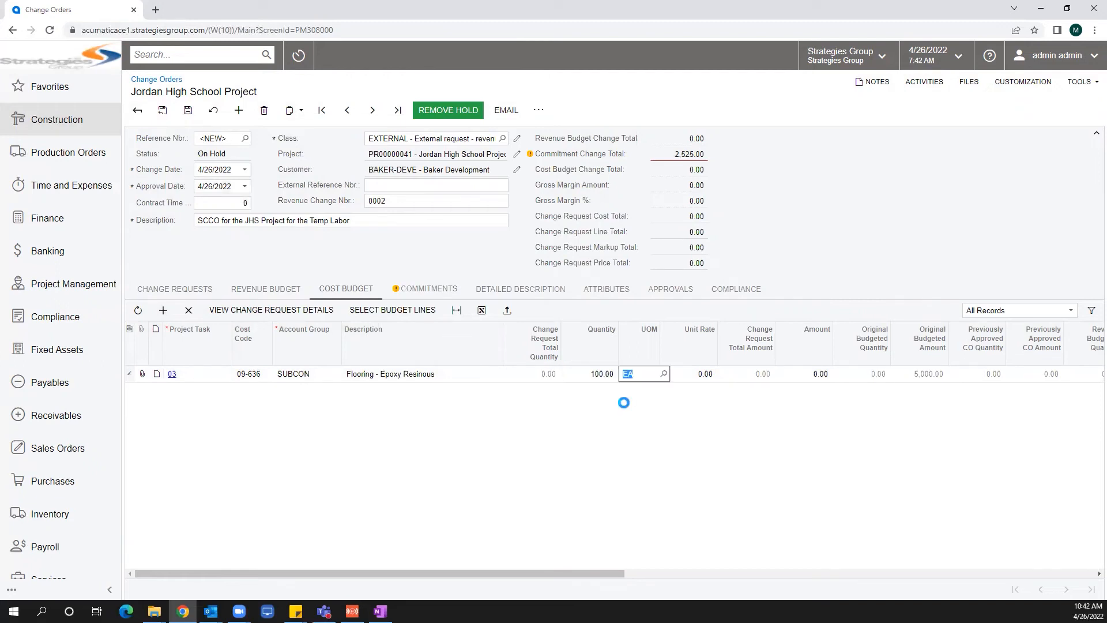
key("Tab")
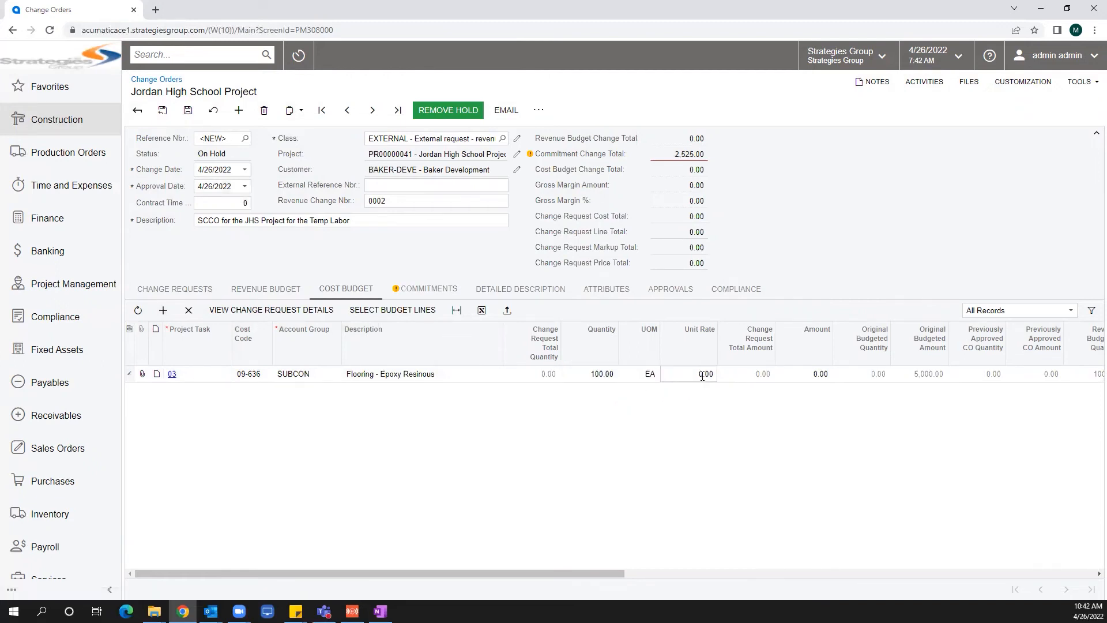
left_click(424, 291)
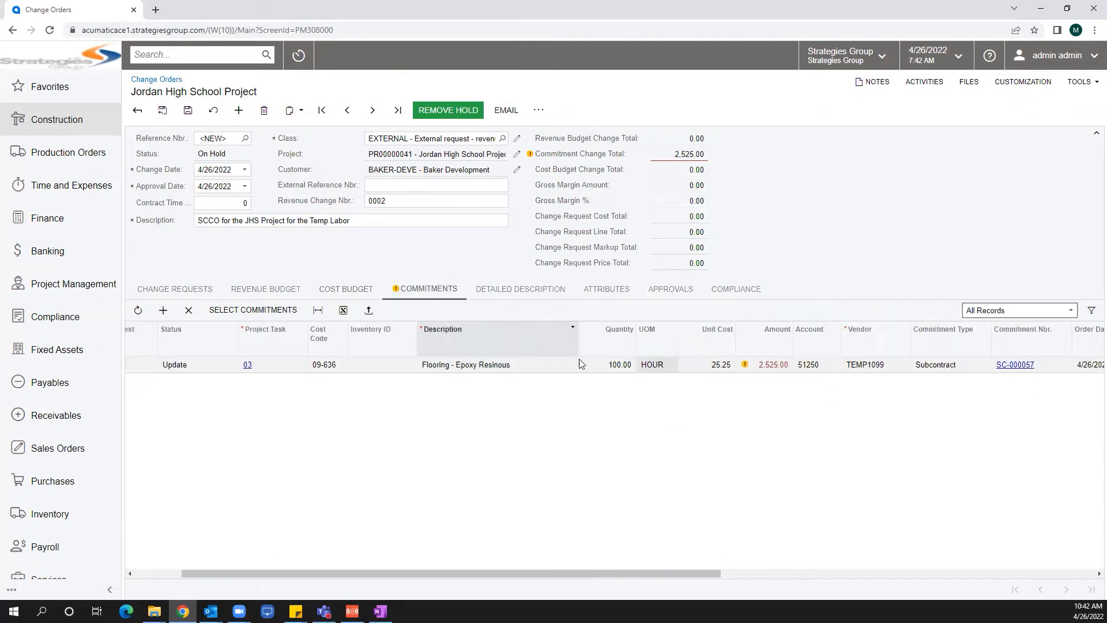
left_click(346, 289)
left_click(698, 376)
type("25.25")
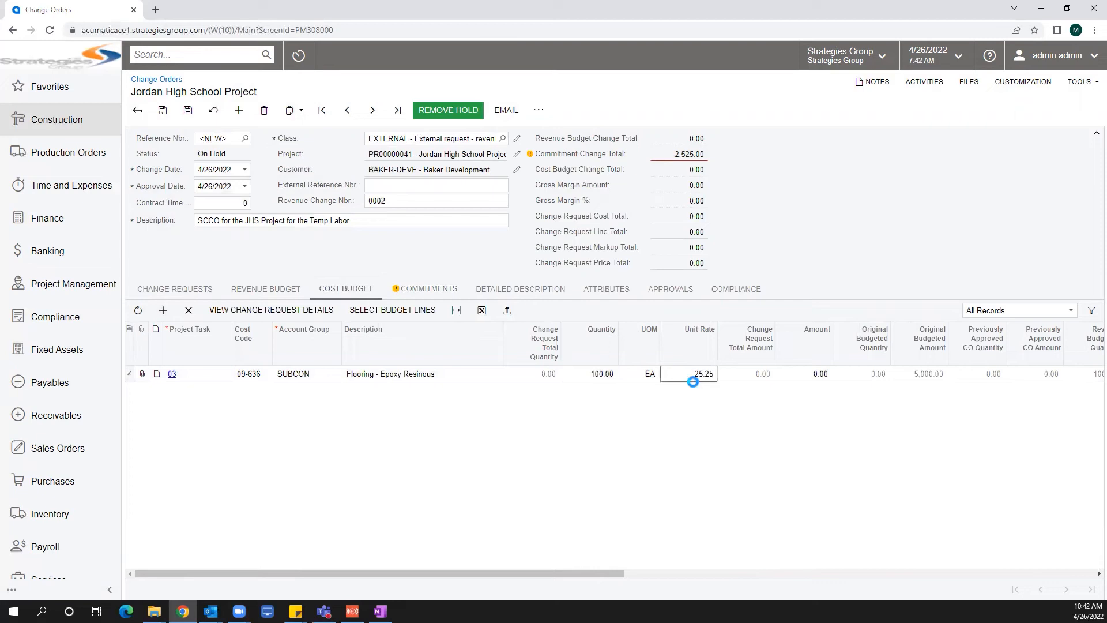
key("Tab")
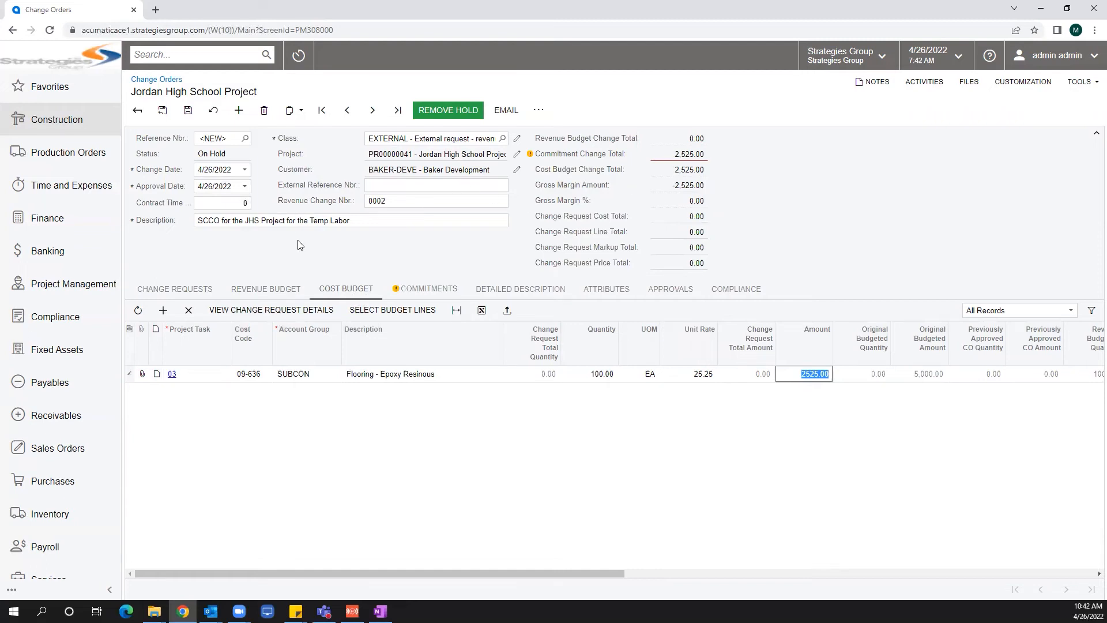
Add the task 03 'Flooring - Epoxy Resinous' REVENUE budget line to the change order's revenue budget.
left_click(287, 288)
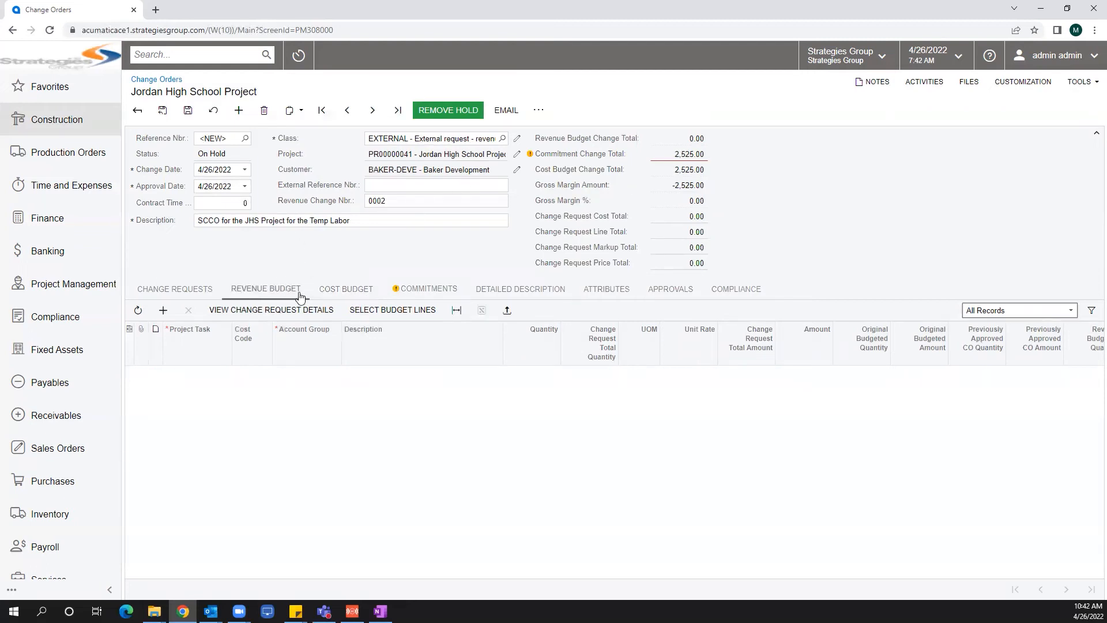
left_click(375, 311)
left_click(420, 339)
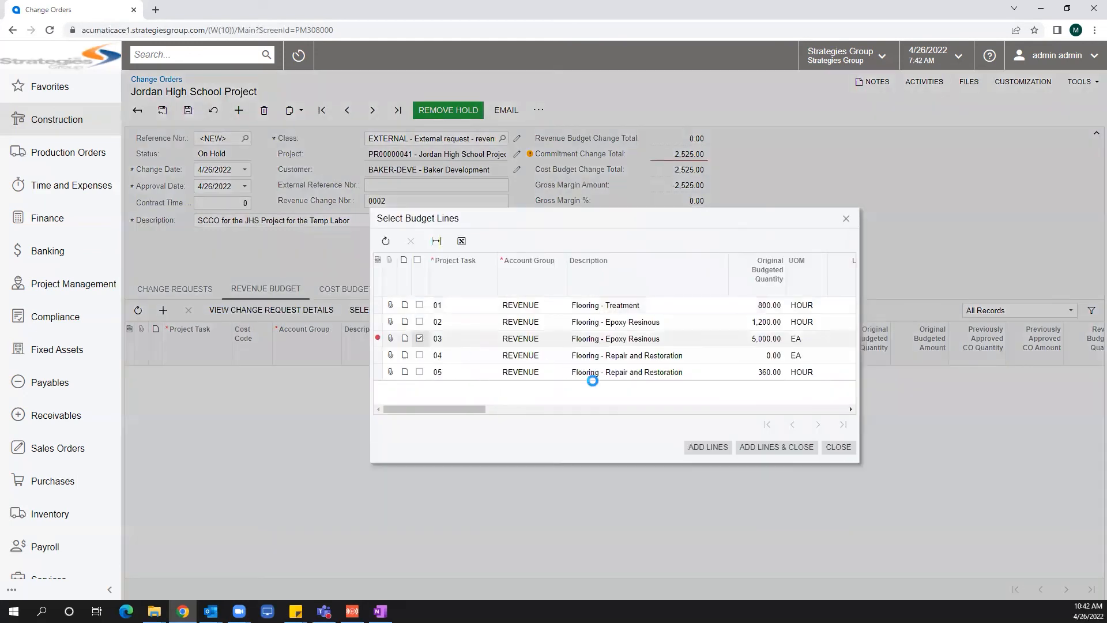
left_click(751, 449)
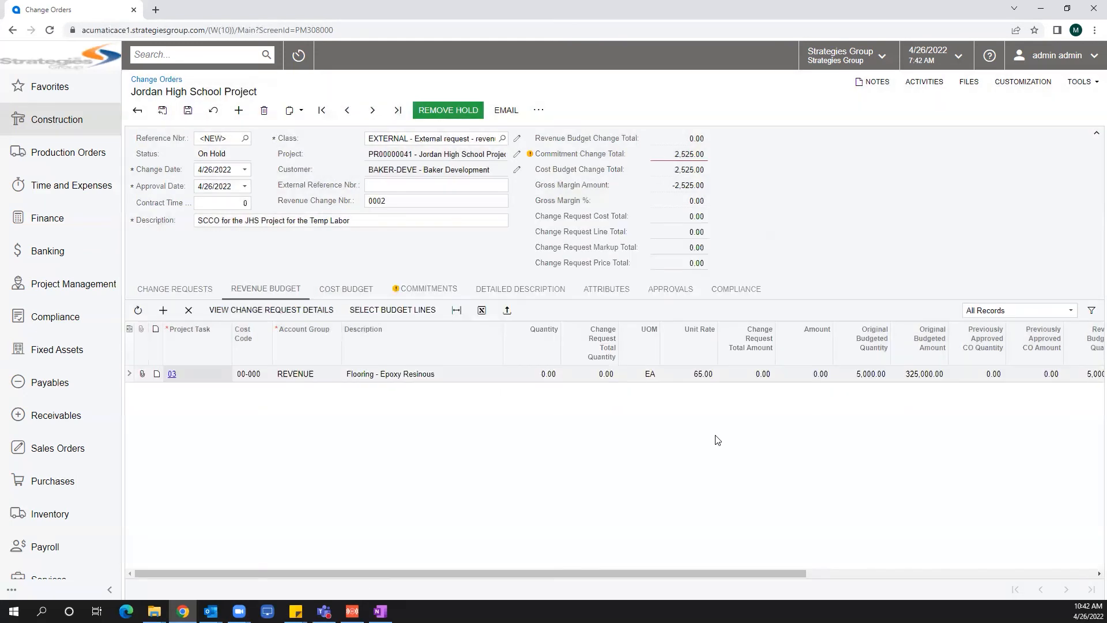
Set the revenue budget line's quantity to 100.
left_click(549, 375)
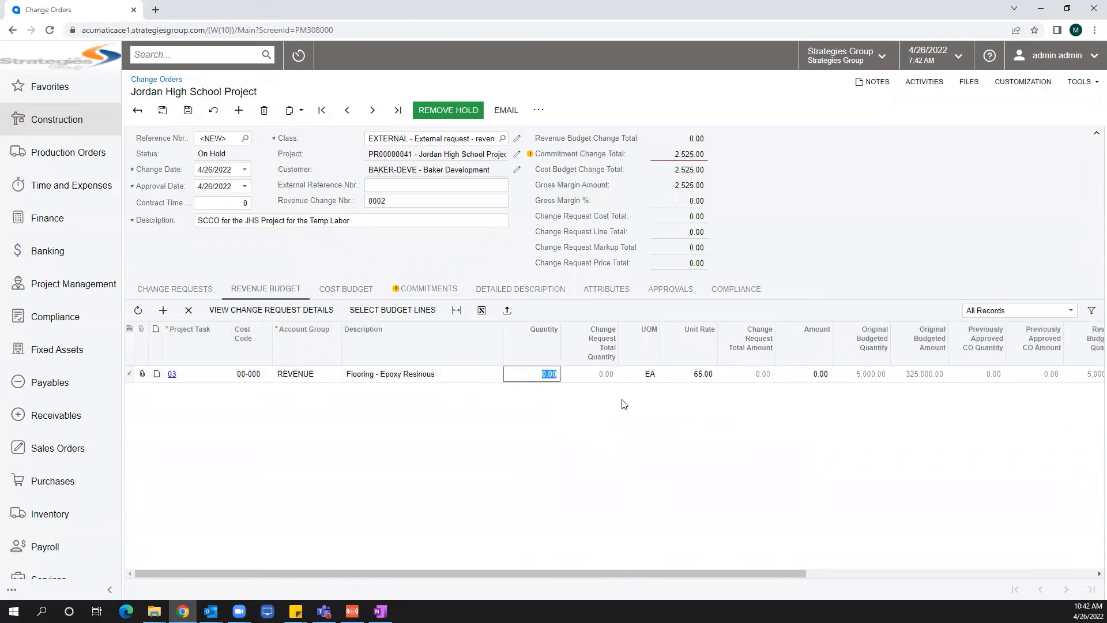
type("100")
key("Tab")
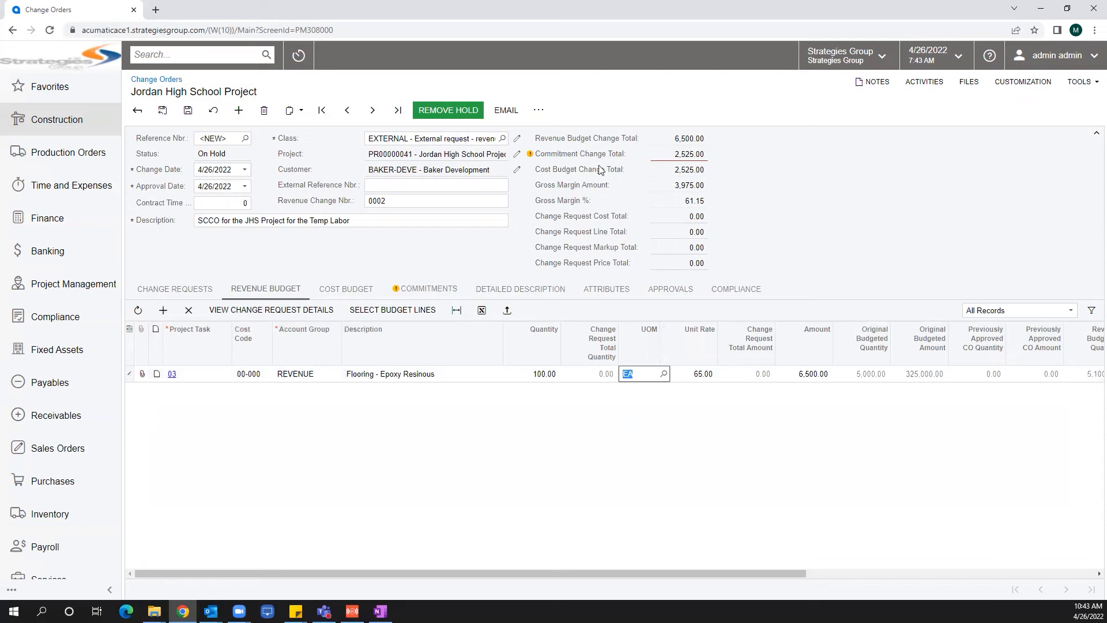
Save the change order and remove it from hold.
mouse_move(687, 158)
left_click(189, 111)
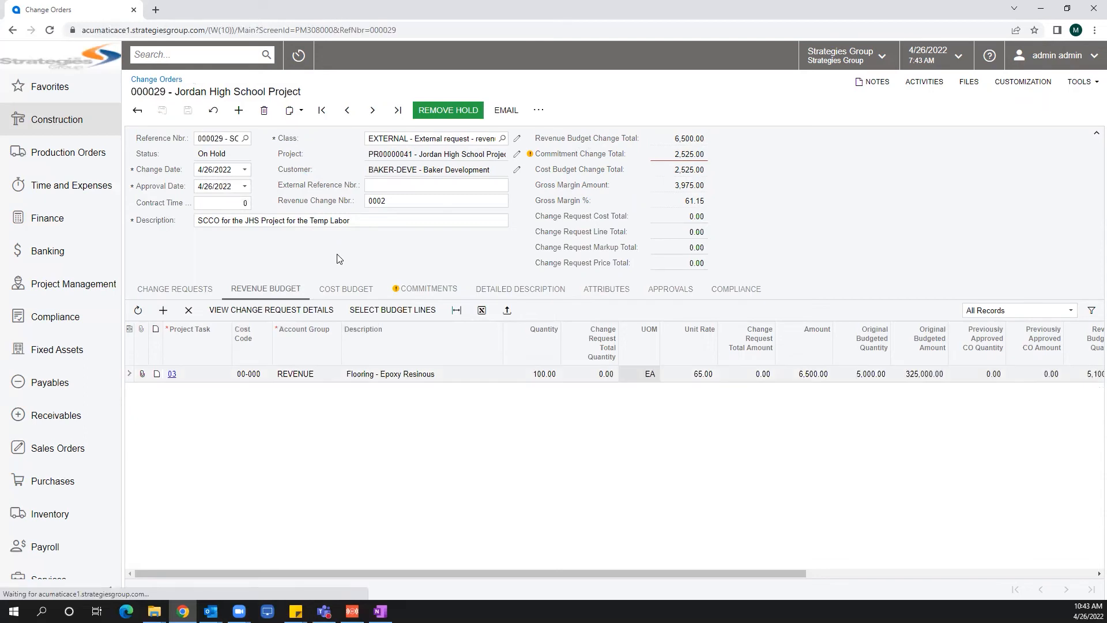
left_click(453, 111)
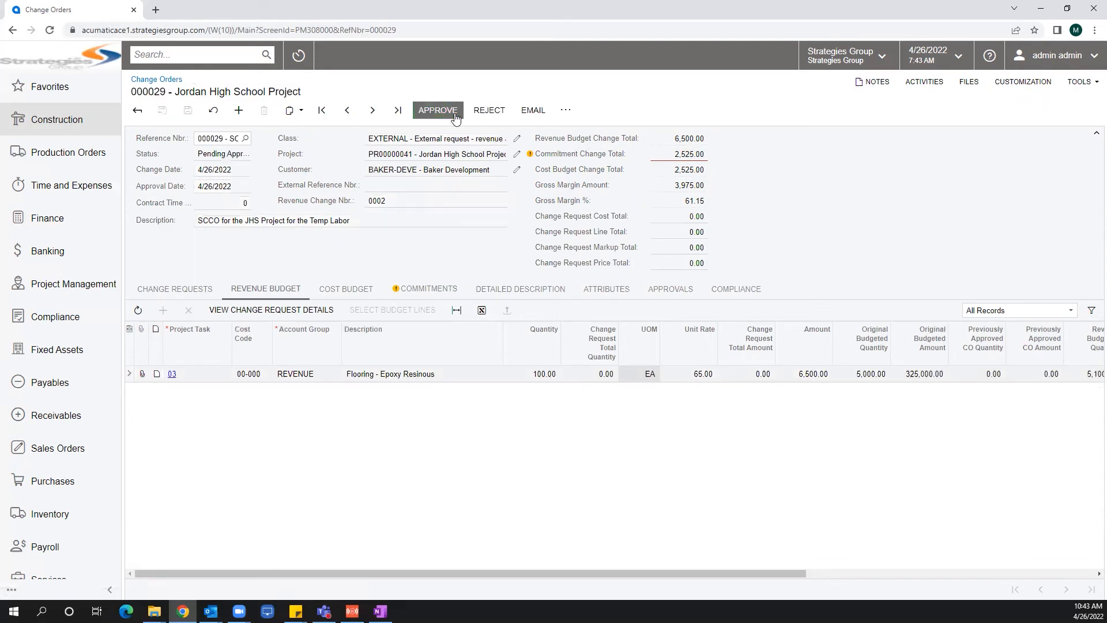
Approve the change order from its approvals list.
left_click(663, 293)
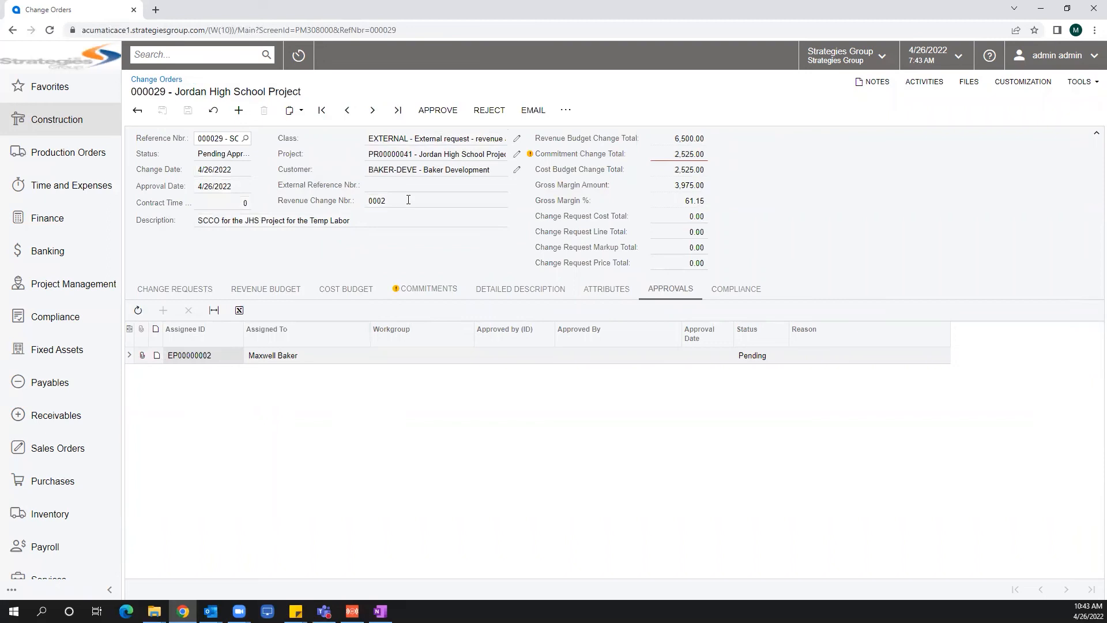
left_click(437, 110)
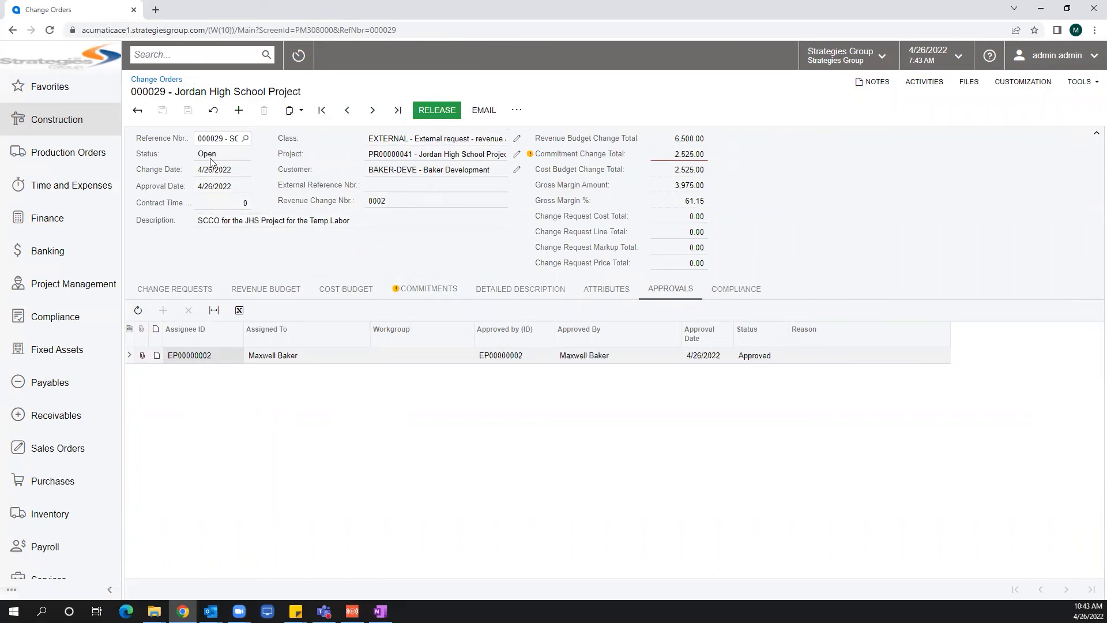
Release the change order and review its commitment line.
left_click(443, 112)
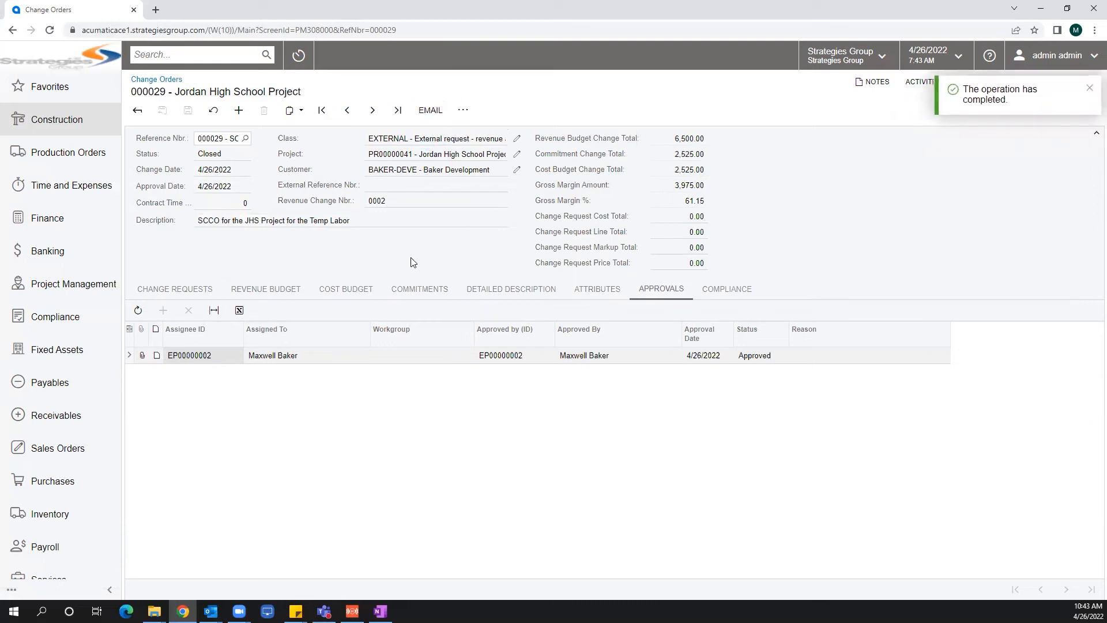
left_click(418, 289)
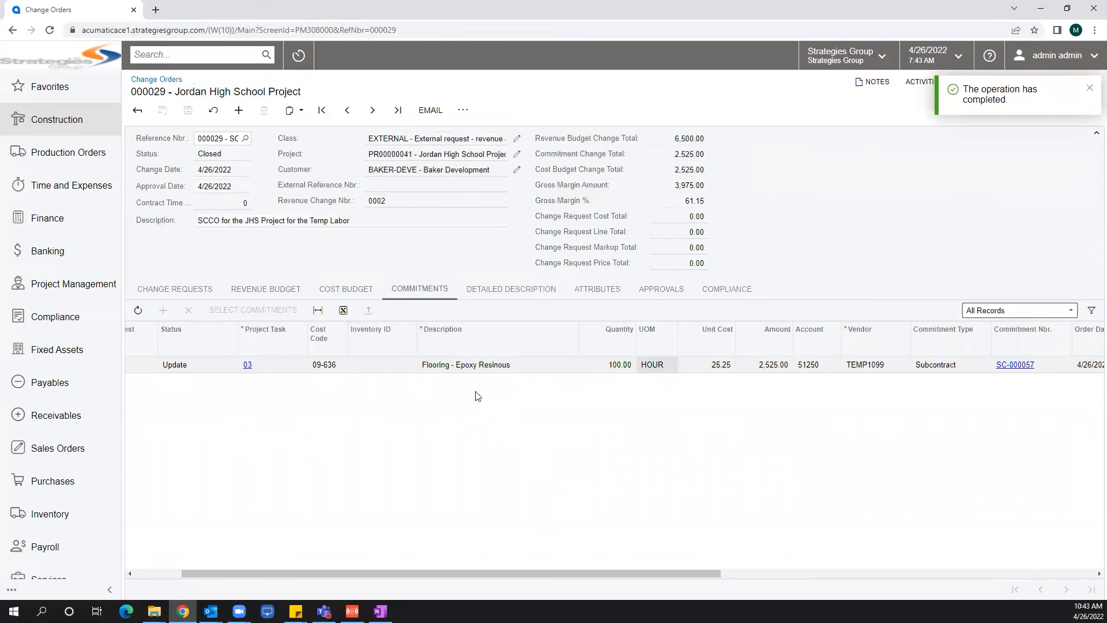
Review the change order's cost and revenue budget lines and open the project's commitments list.
left_click(353, 289)
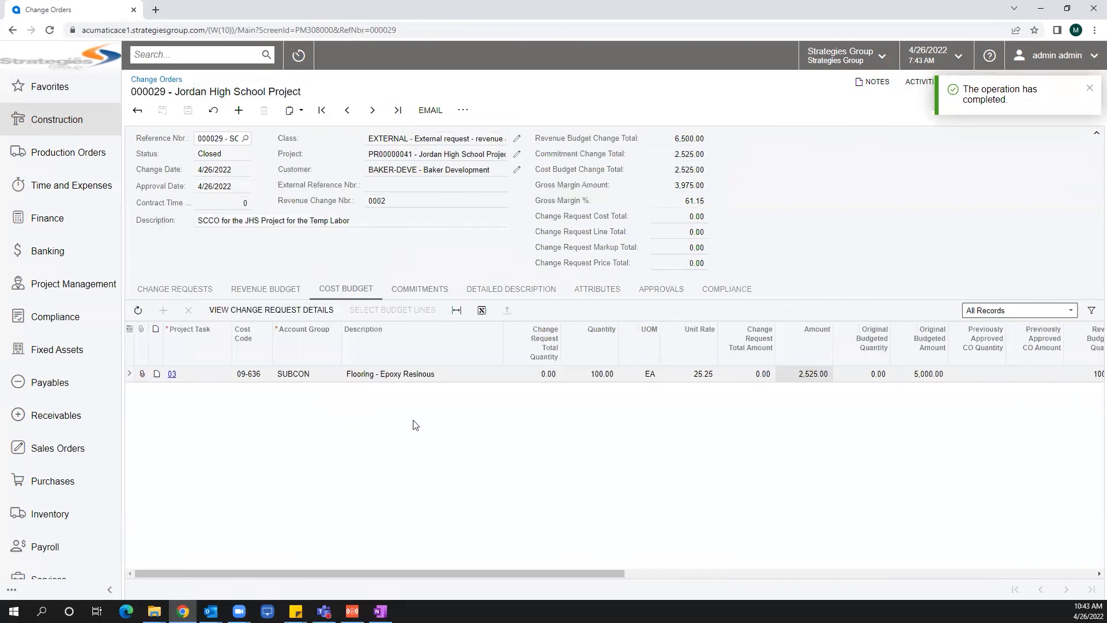
left_click(280, 291)
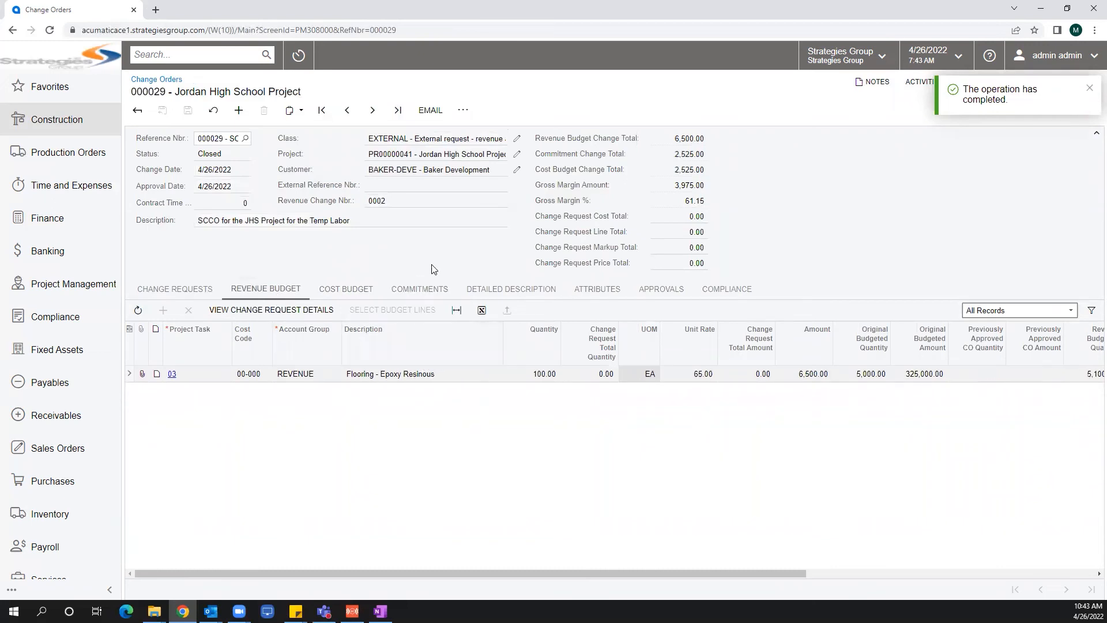
left_click(517, 155)
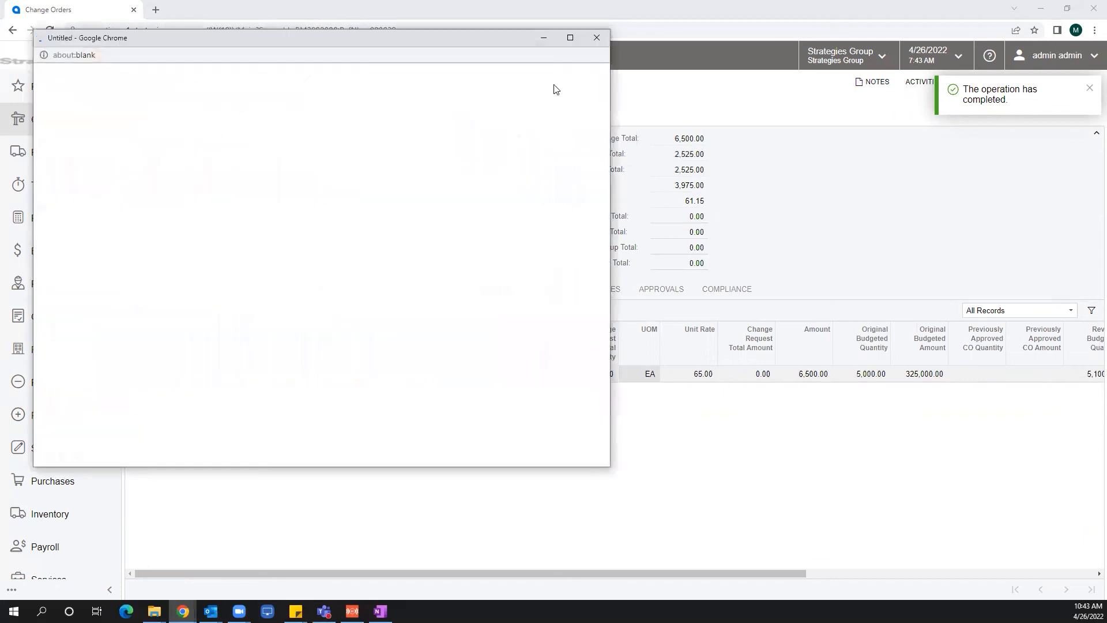
left_click(570, 38)
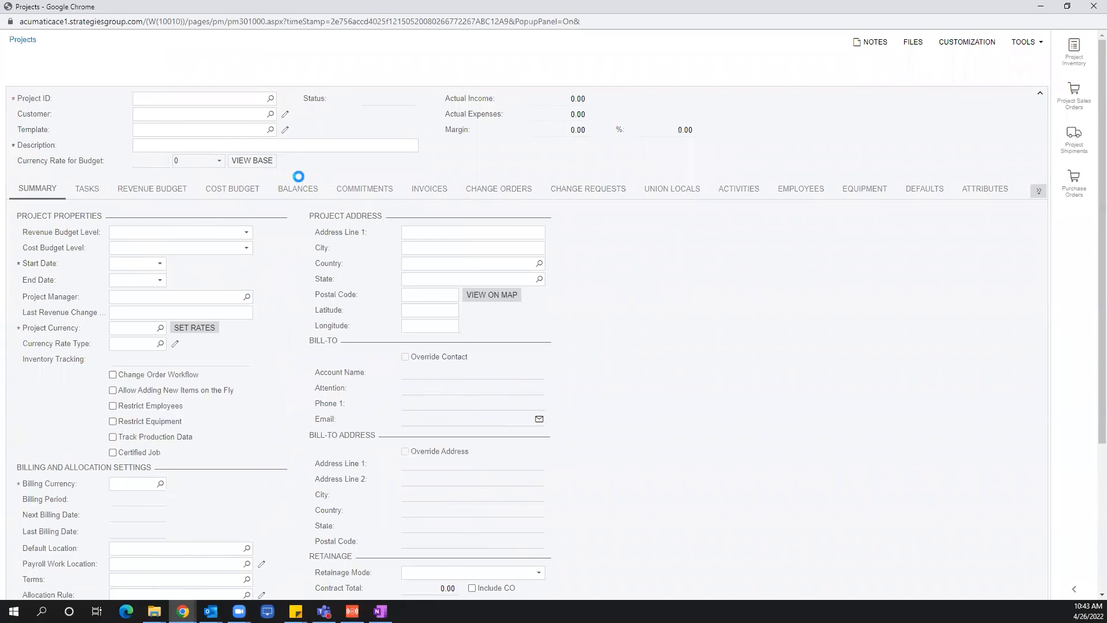
left_click(368, 213)
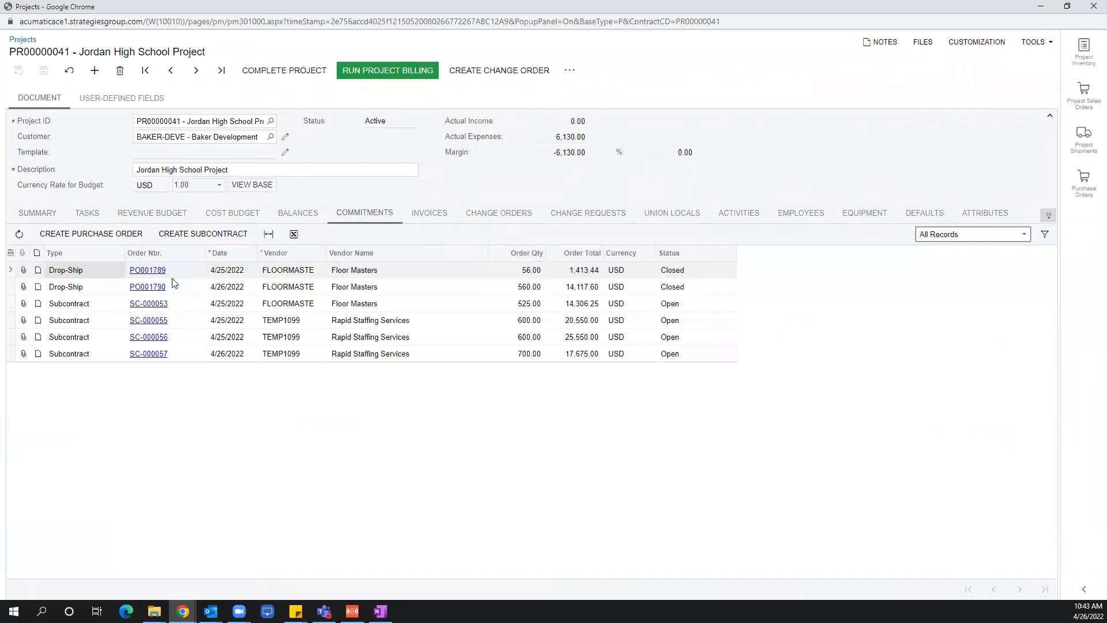
Open subcontract SC-000057 and review its billed quantities and linked change orders.
left_click(150, 354)
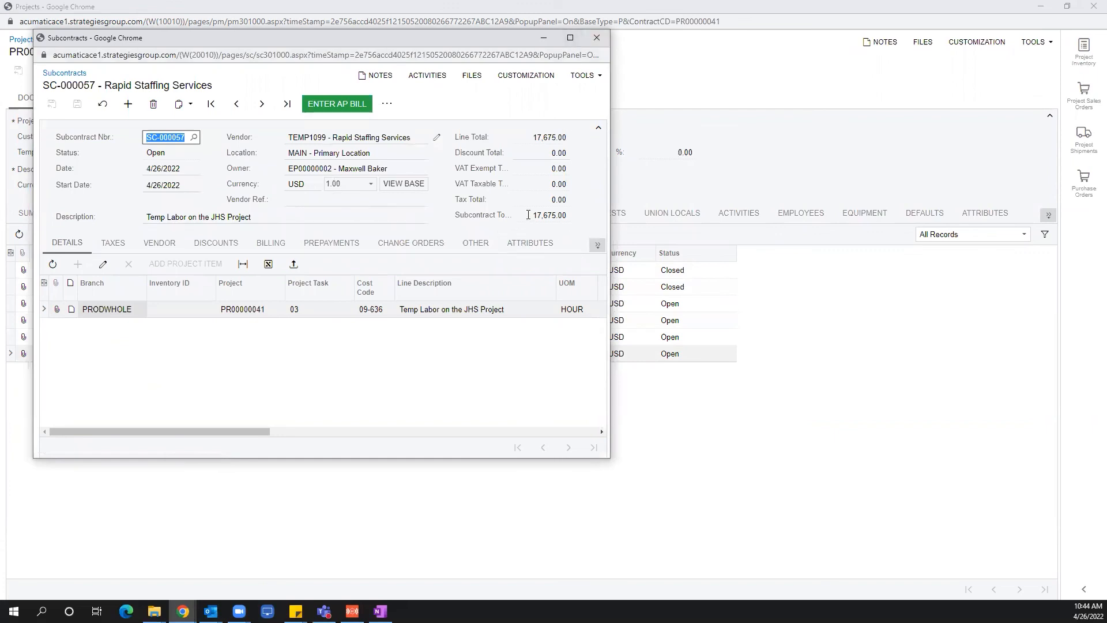
left_click_drag(231, 432, 560, 429)
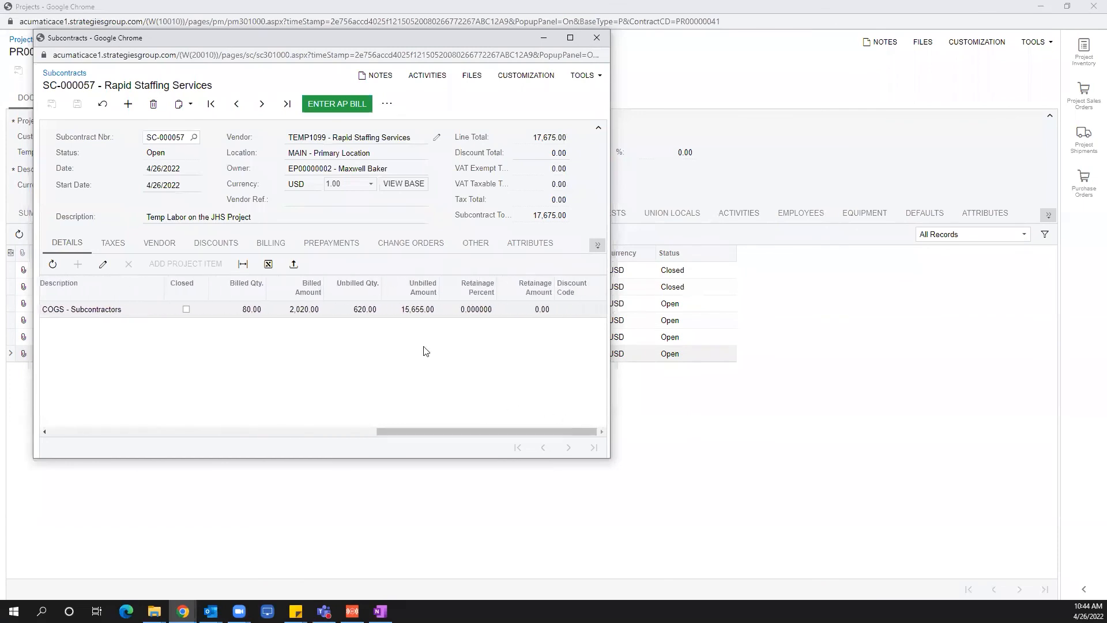
left_click(412, 244)
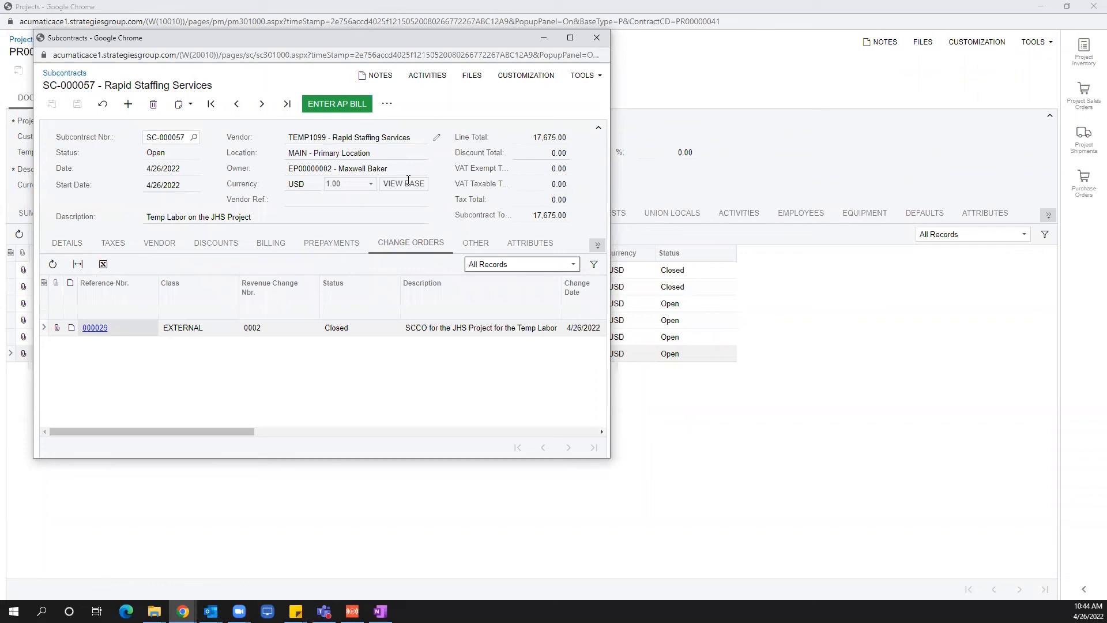
left_click(570, 38)
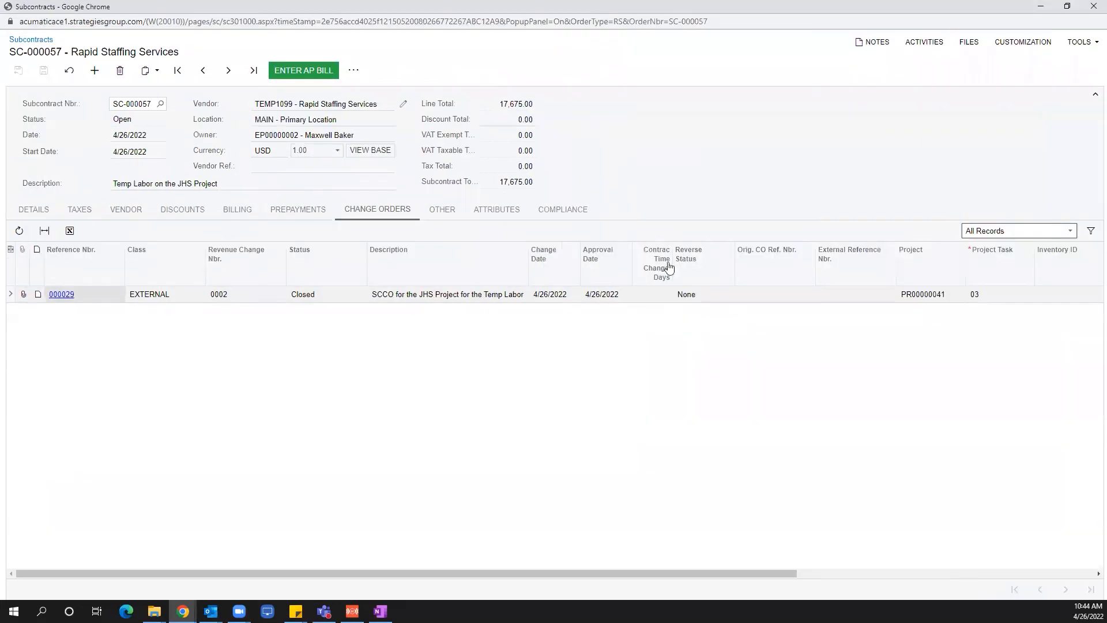
left_click_drag(645, 573, 974, 557)
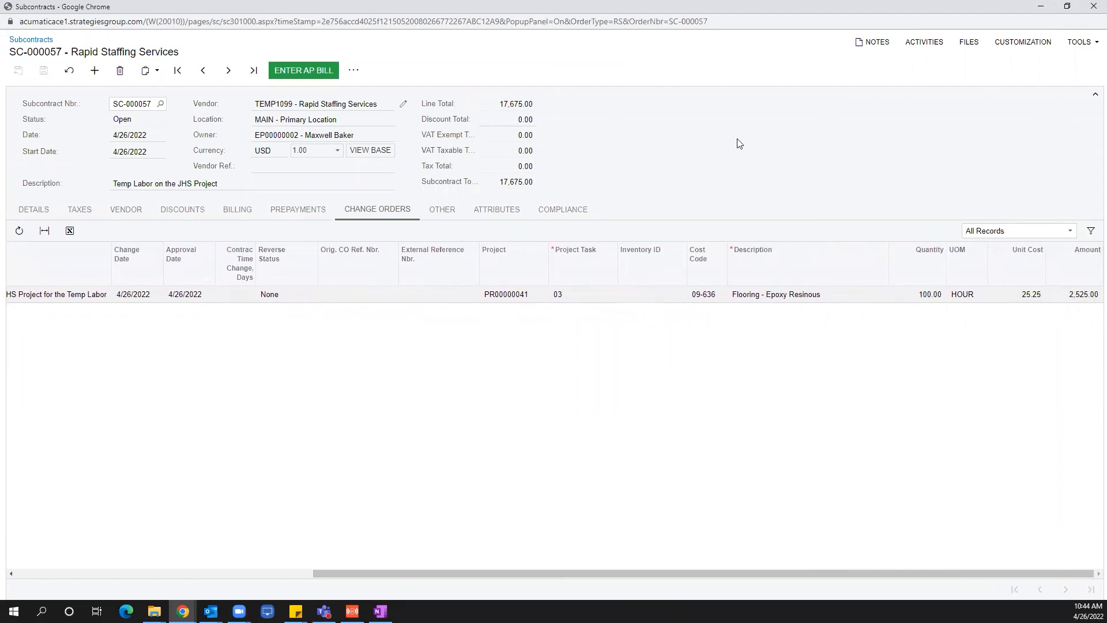
left_click(1093, 6)
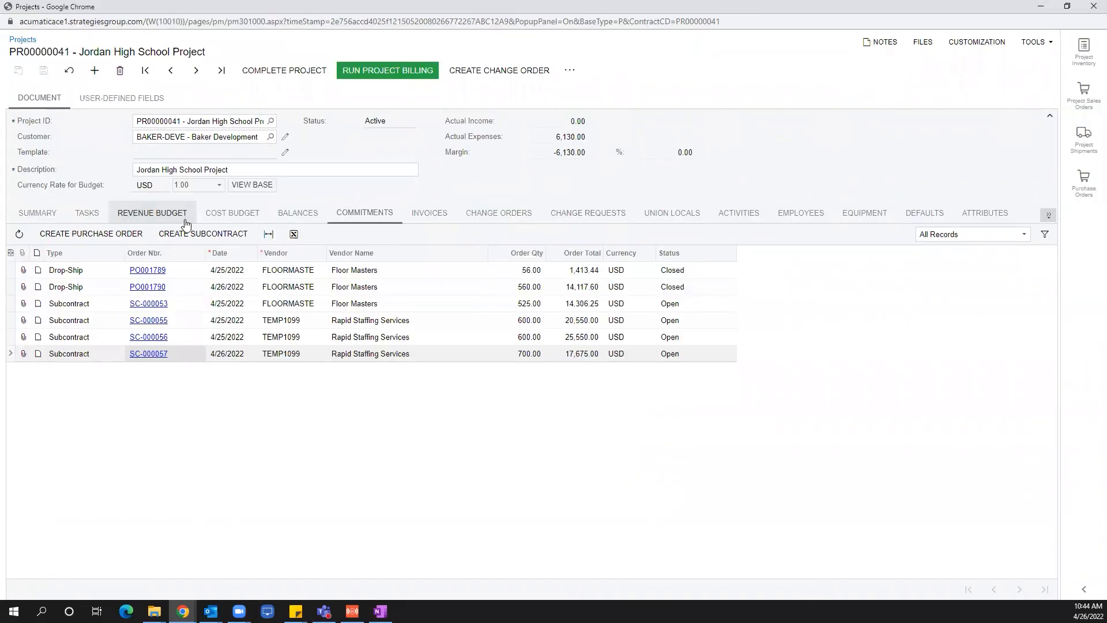
Review the project's cost budget and revenue budget lines for the Flooring - Epoxy Resinous task 03.
left_click(229, 217)
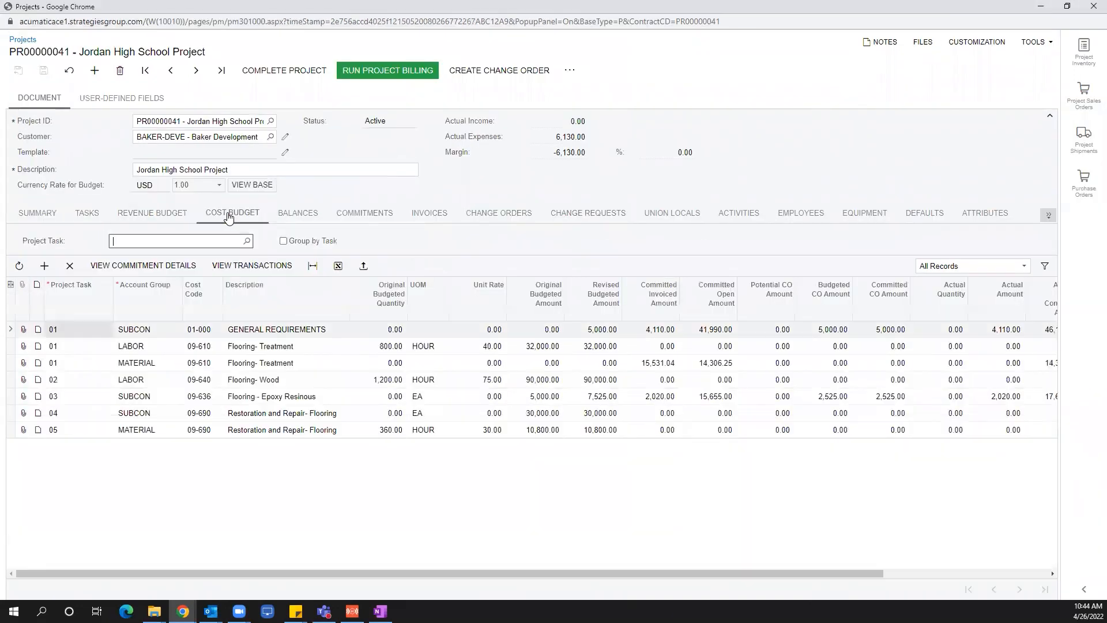
left_click(235, 400)
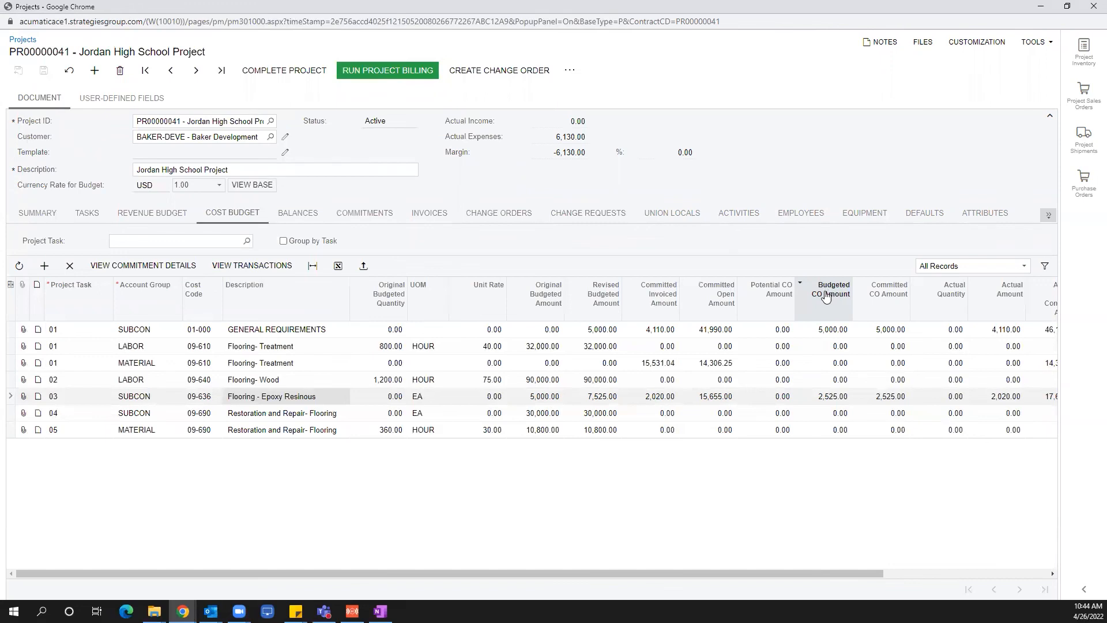
left_click(822, 399)
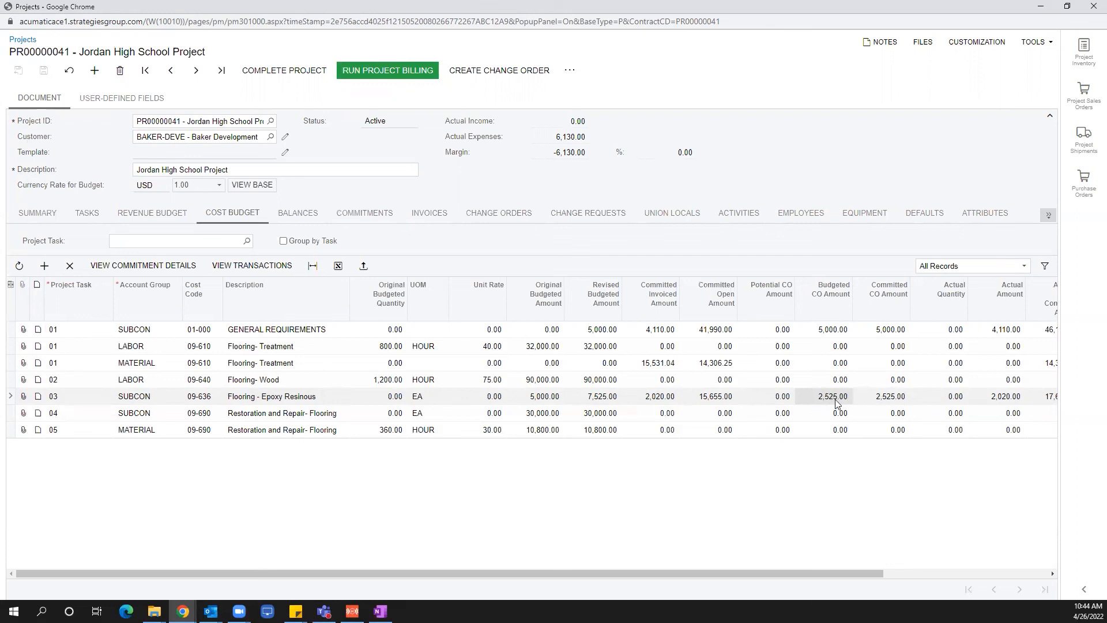
left_click(176, 217)
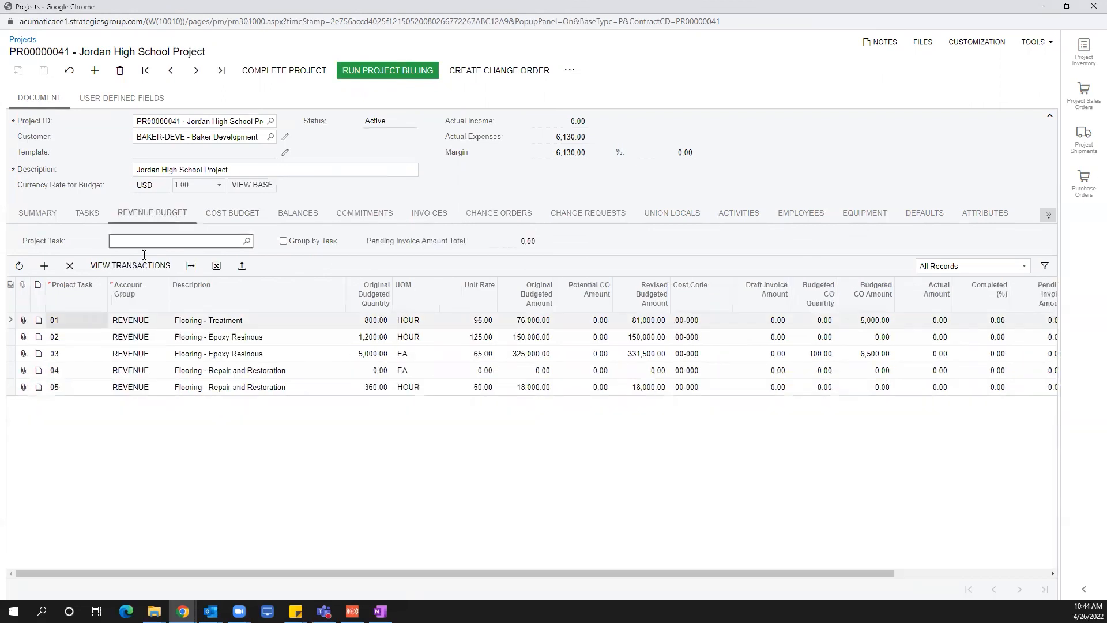
left_click(216, 355)
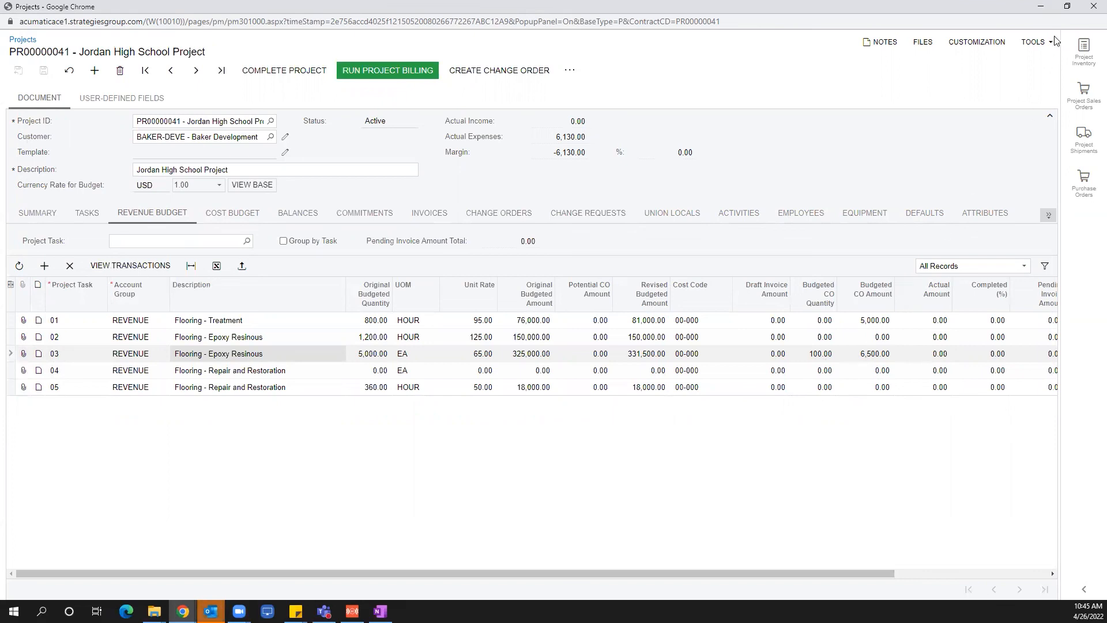
left_click(1093, 7)
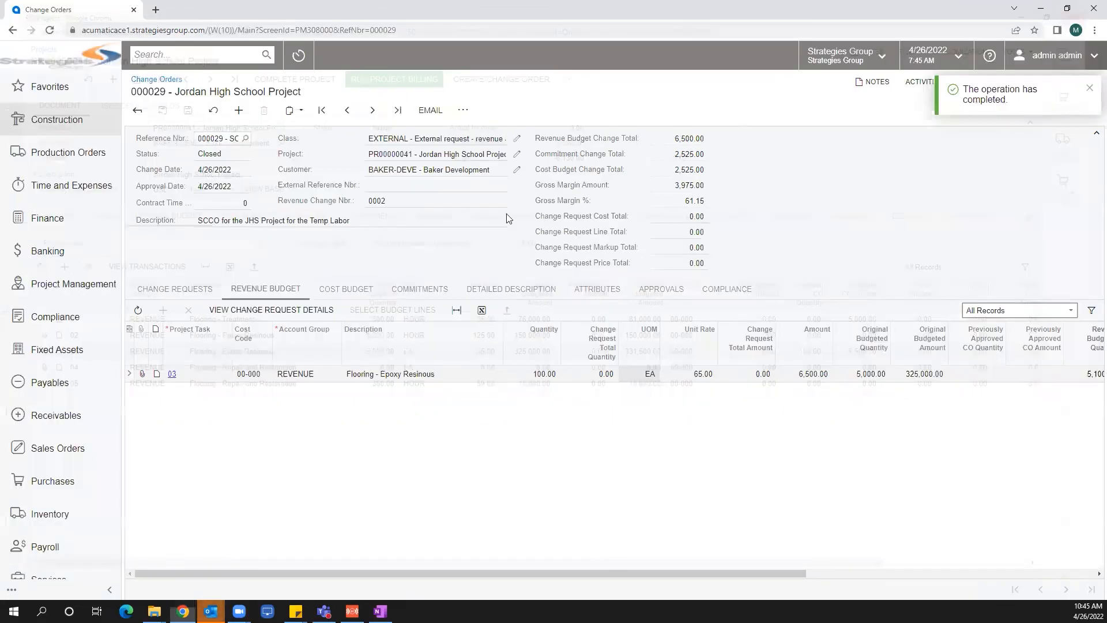